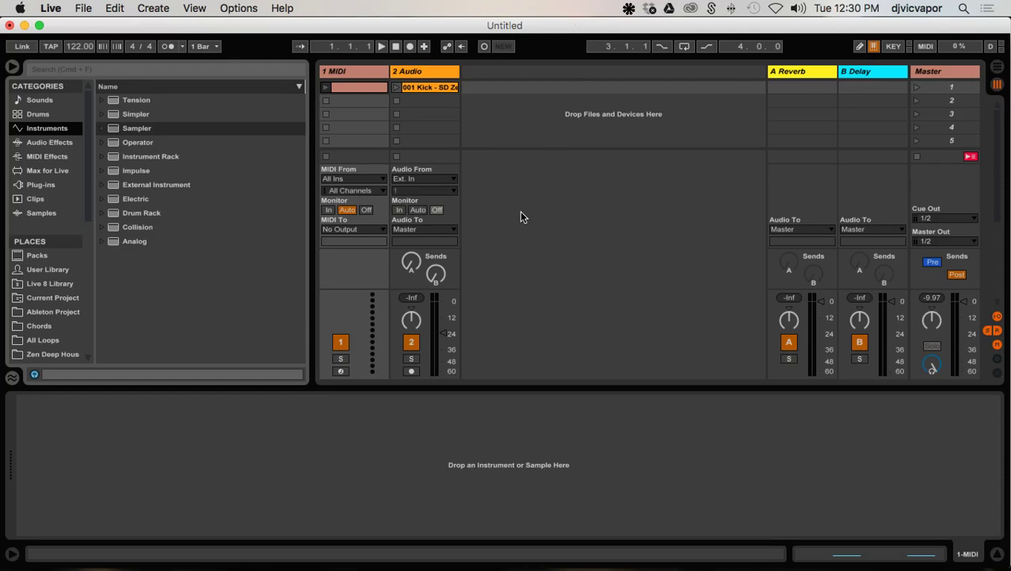
Open the MIDI clip, fold the piano roll to its two C3 notes, and collapse the detail view
left_click(330, 72)
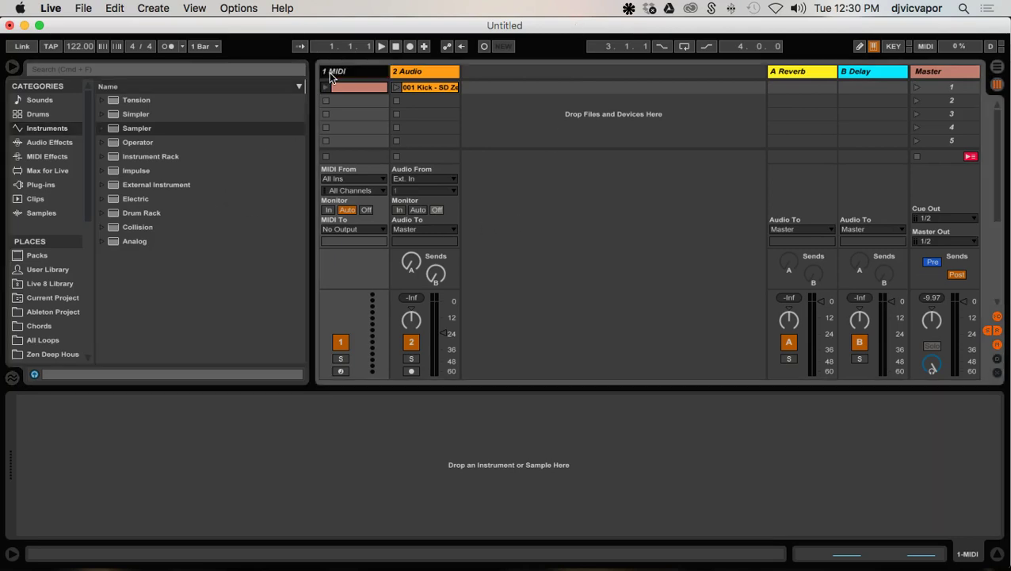
double_click(344, 87)
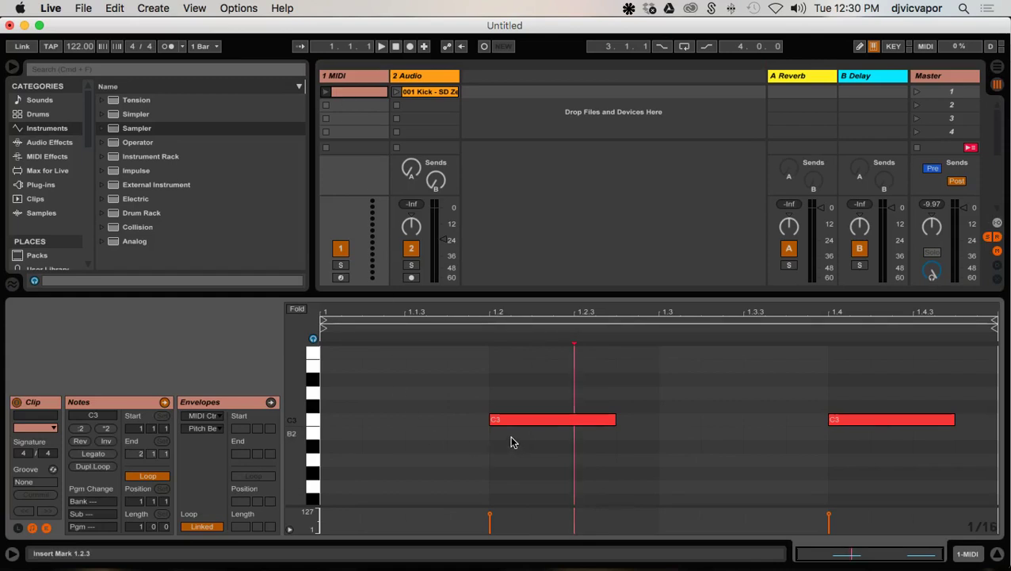
left_click(296, 309)
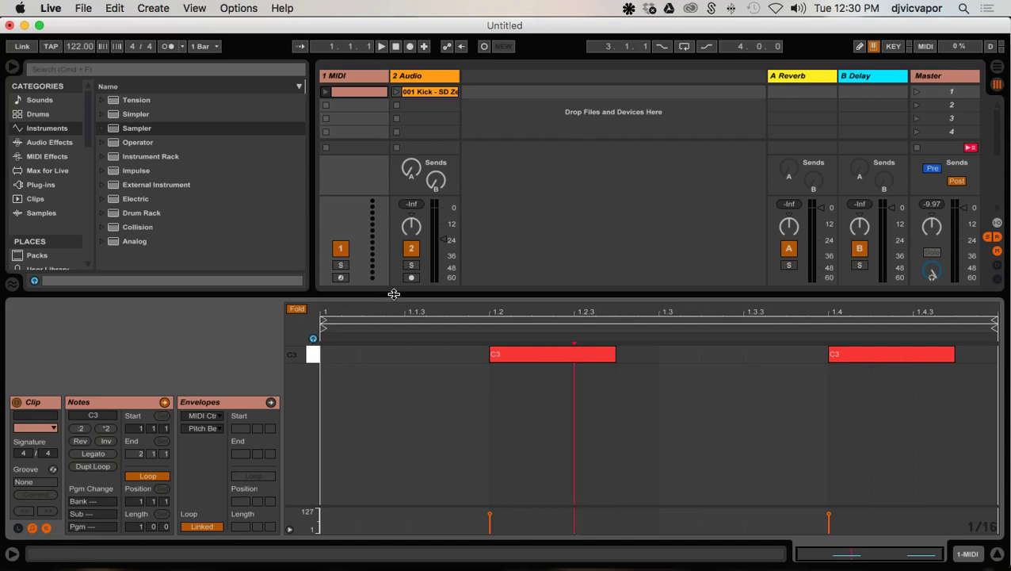
left_click_drag(388, 295, 381, 559)
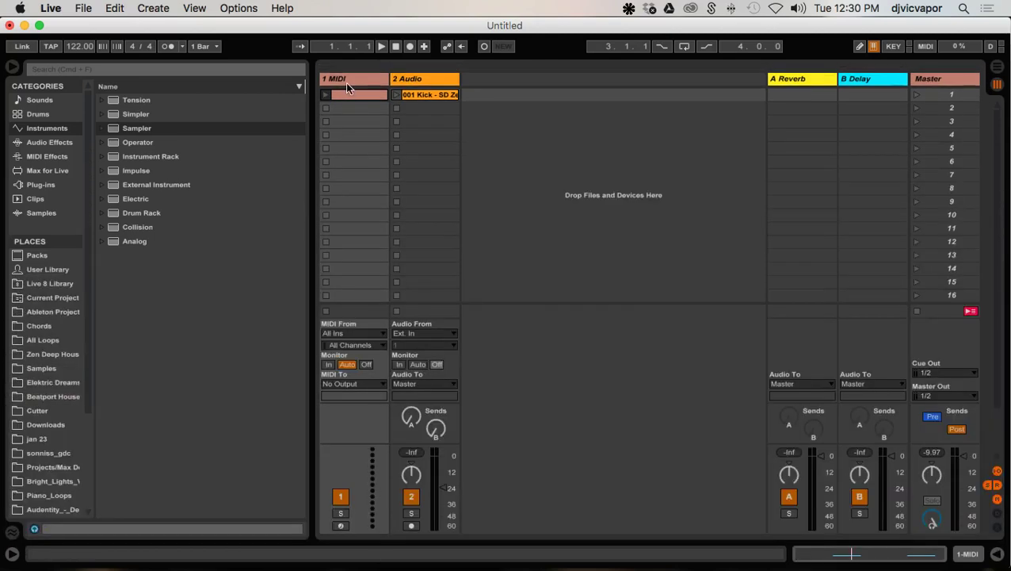
Drop Sampler from the Instruments browser onto the MIDI track and show its zone editor
double_click(345, 81)
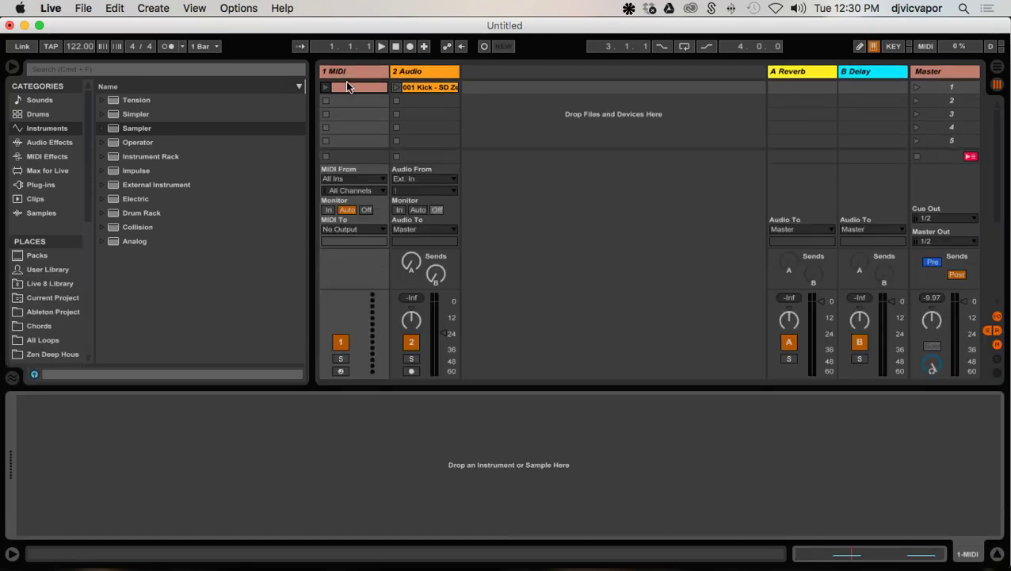
left_click(115, 131)
left_click_drag(115, 131, 246, 450)
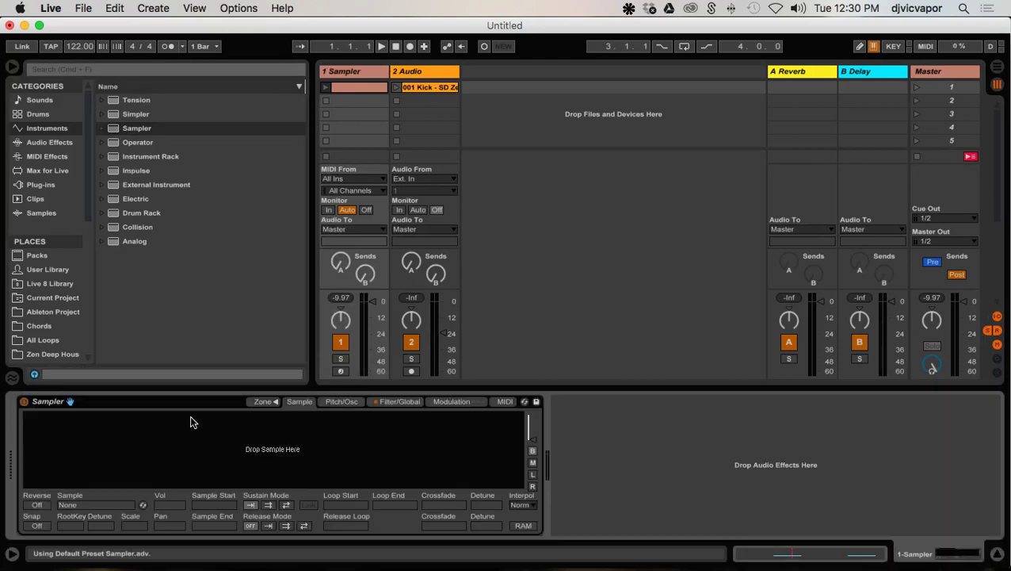
left_click(262, 402)
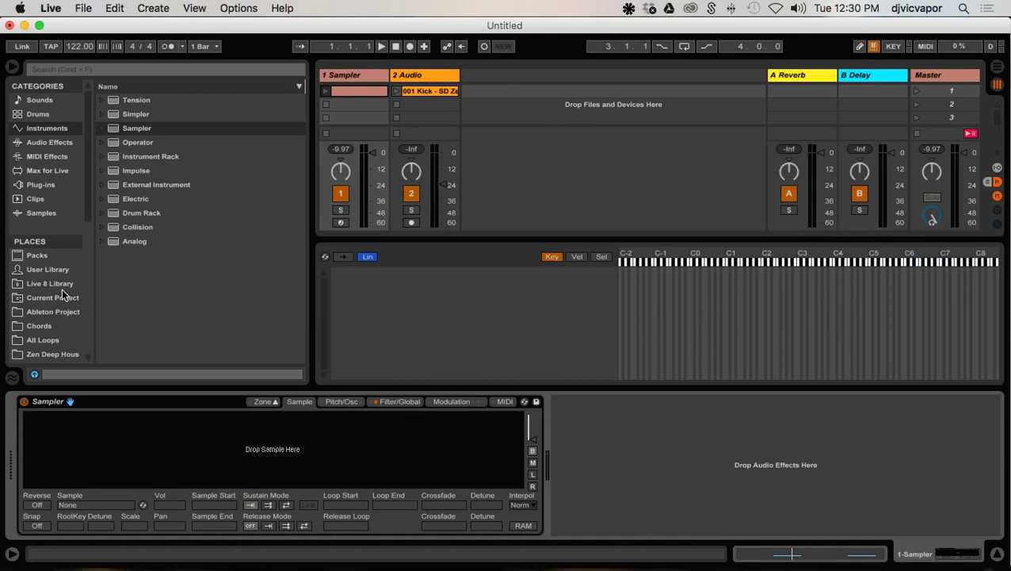
Go to All Loops › Analogue Drums › Big Mono › Wav and preview CLudwigKick-Dyn01 and Dyn12
left_click(43, 340)
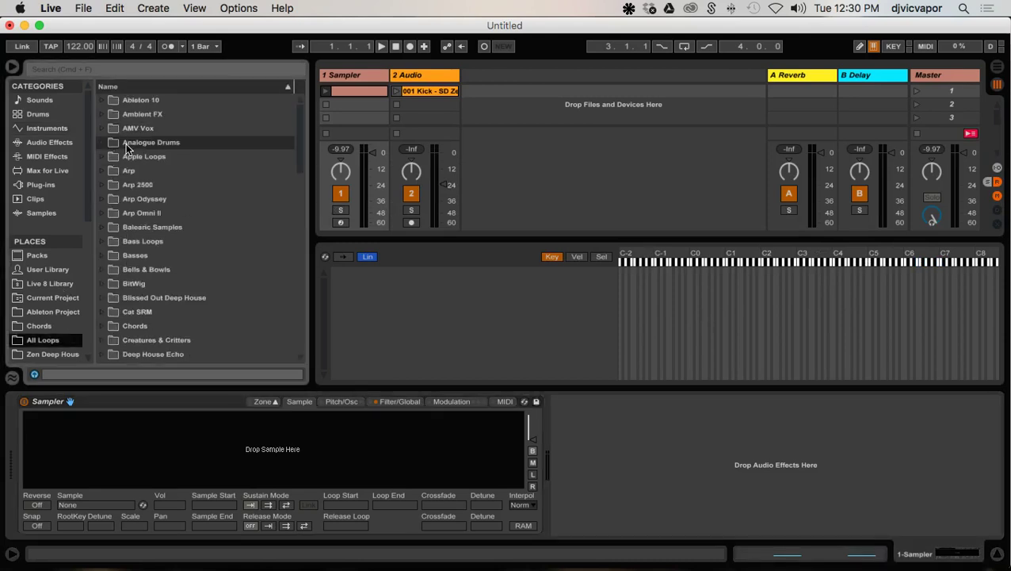
left_click(100, 142)
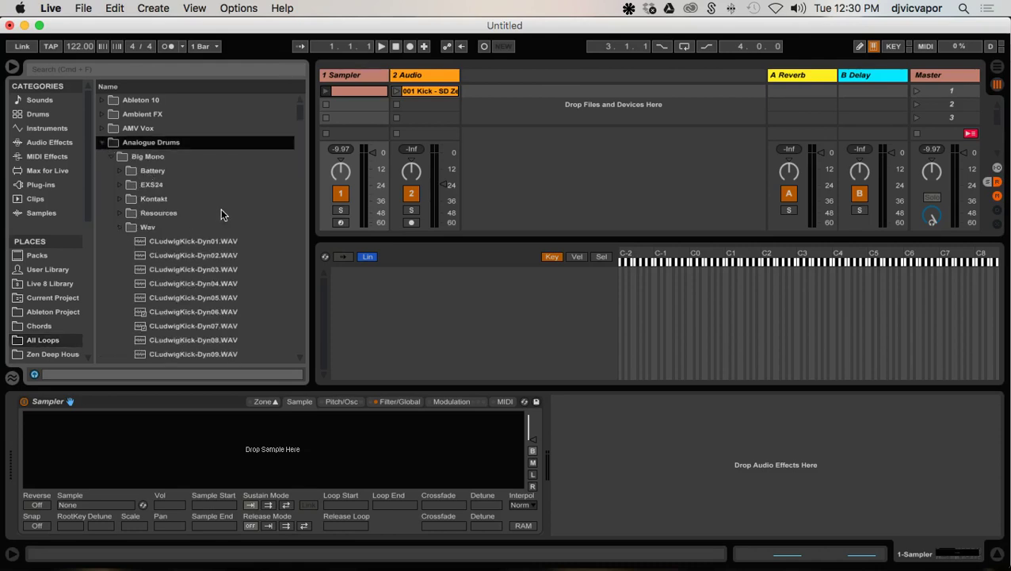
scroll(239, 209, "down", 4)
scroll(240, 209, "down", 3)
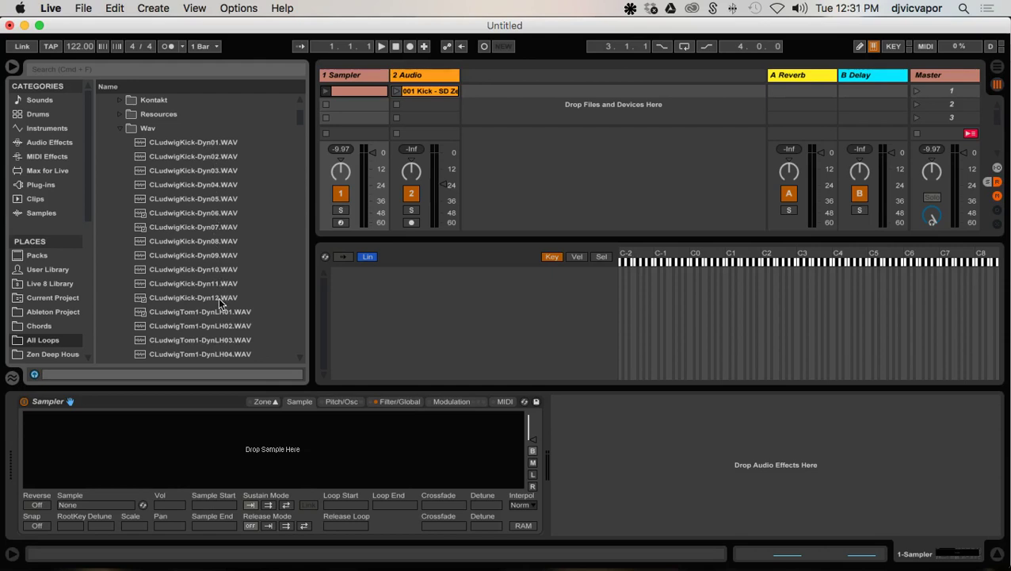
left_click(204, 142)
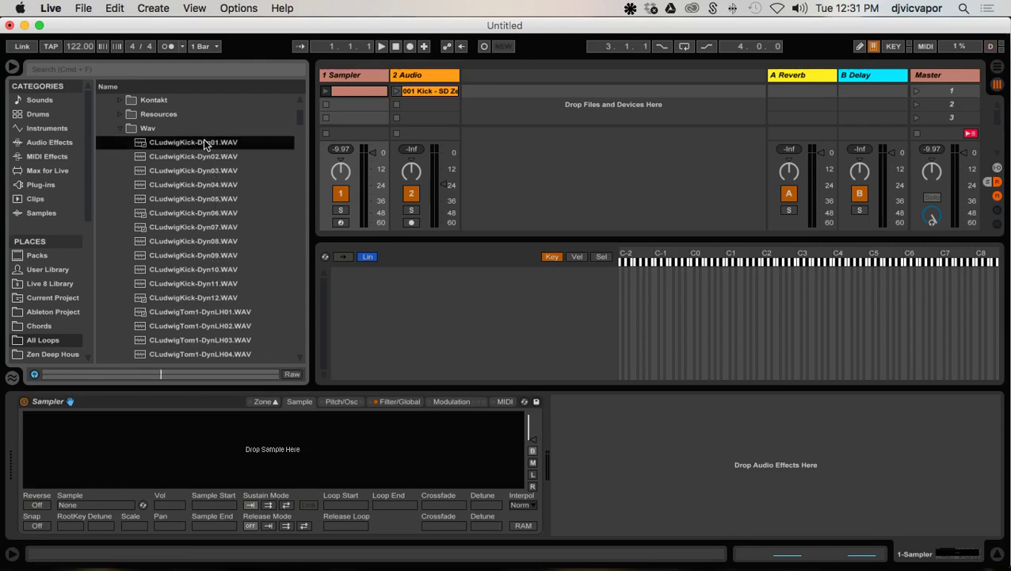
left_click(213, 298)
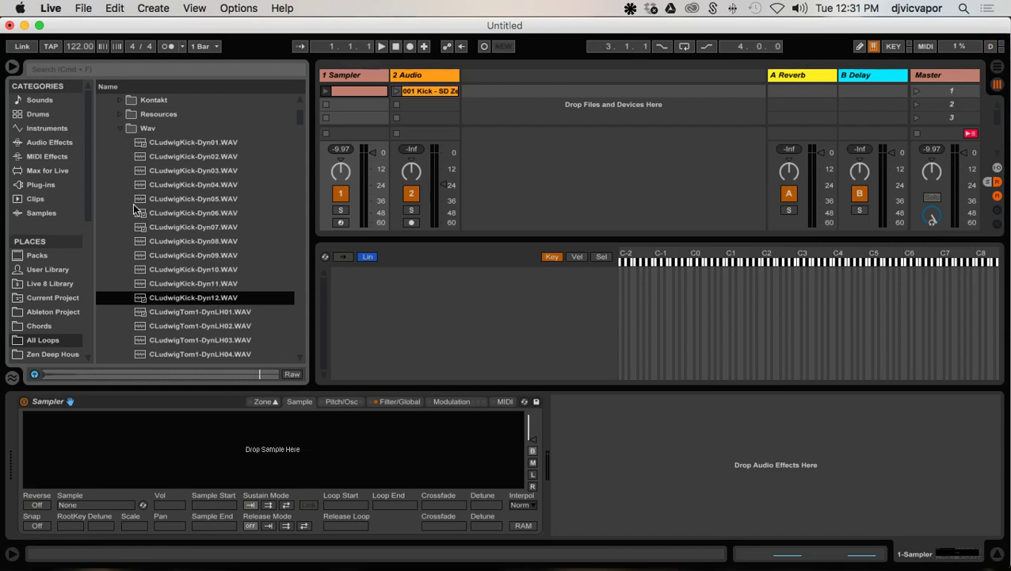
left_click(135, 129)
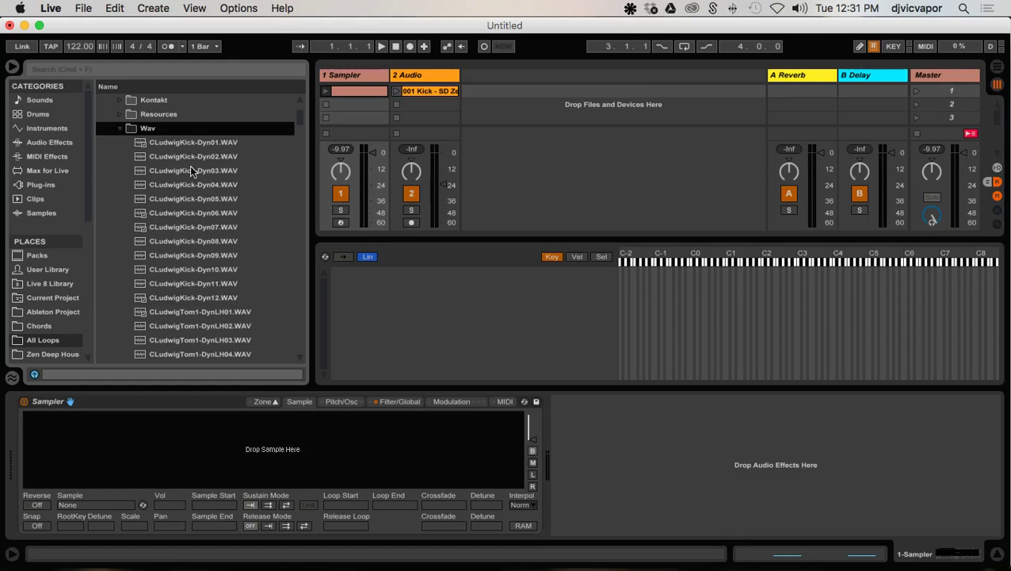
Scroll through the Big Mono Wav sample list
scroll(213, 287, "down", 3)
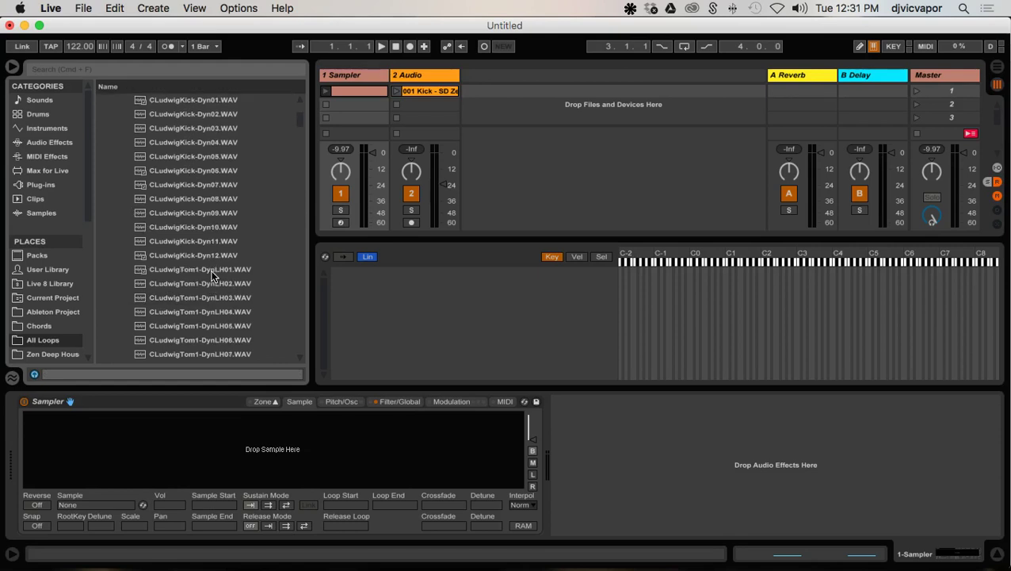
scroll(207, 271, "down", 5)
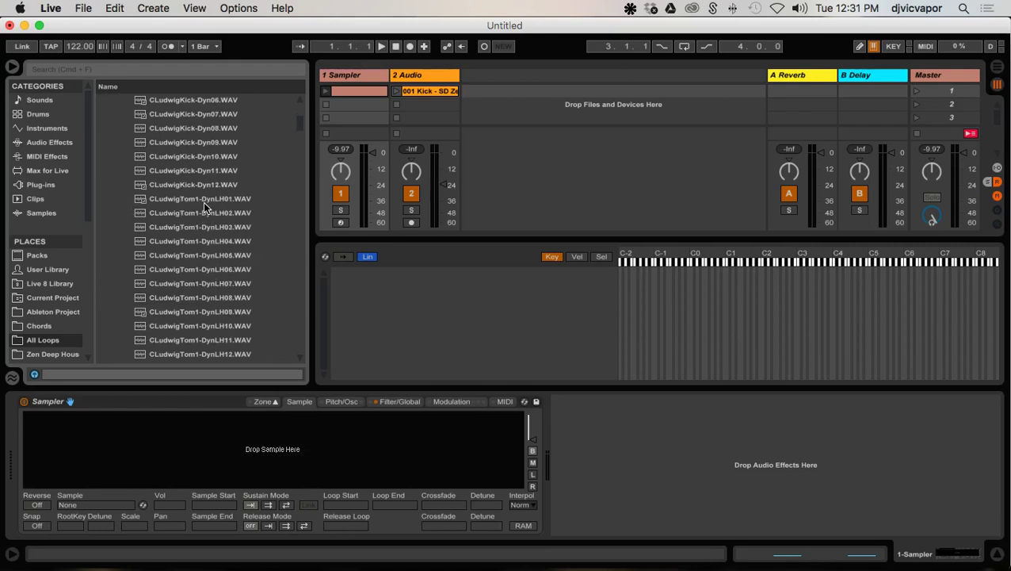
scroll(217, 286, "down", 9)
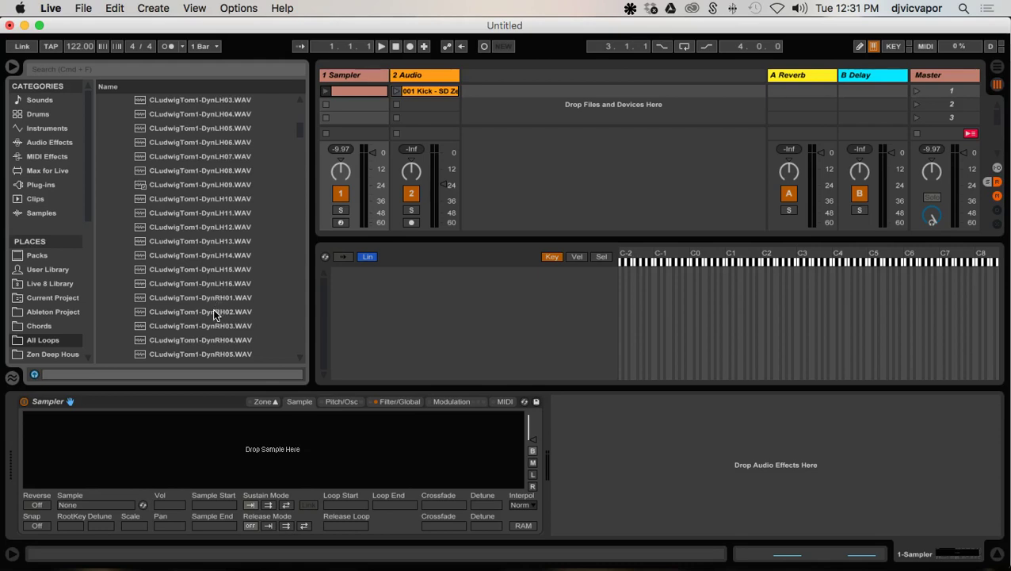
scroll(210, 252, "down", 3)
scroll(210, 253, "down", 20)
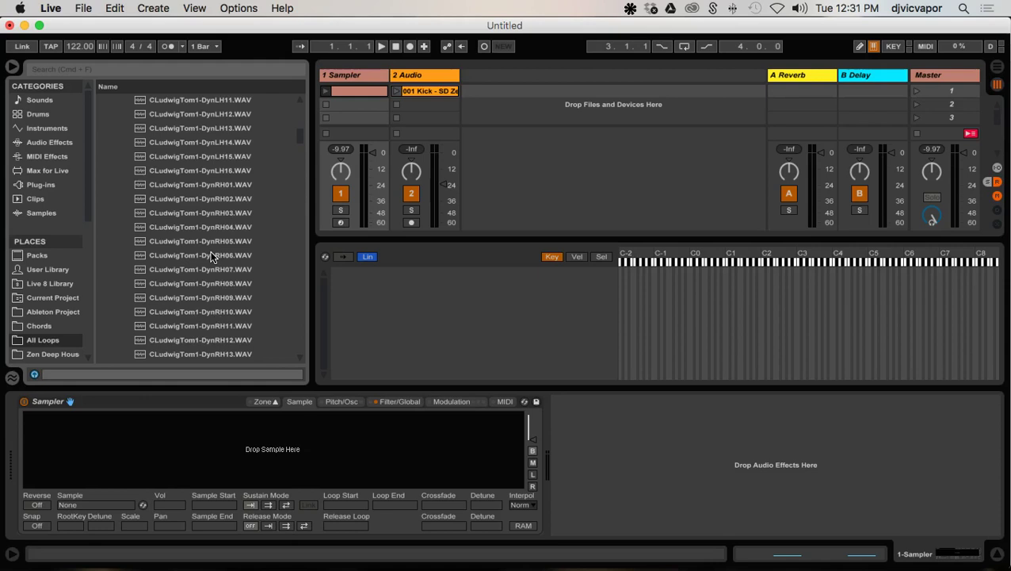
scroll(210, 251, "down", 10)
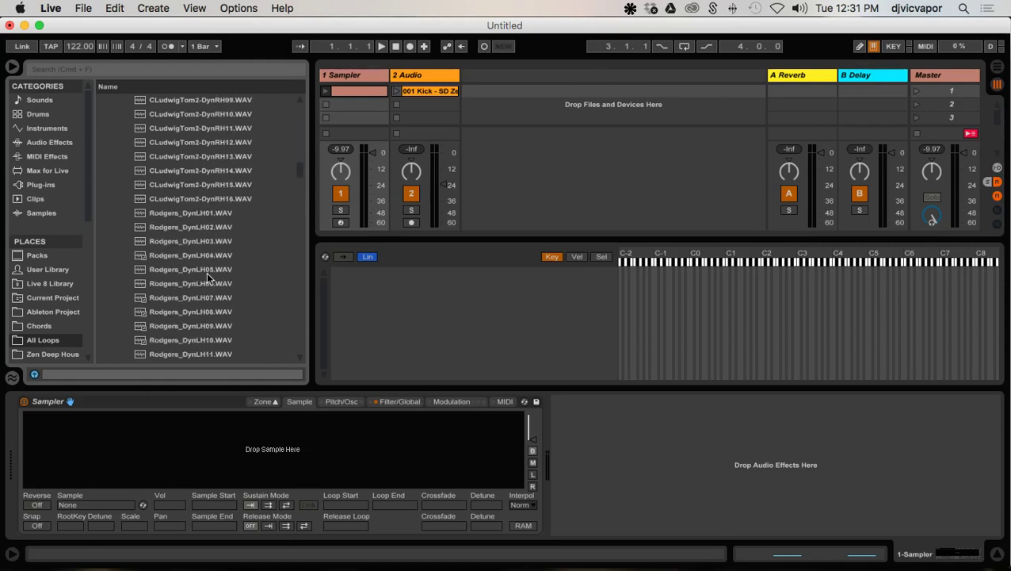
scroll(205, 268, "down", 5)
scroll(205, 270, "down", 10)
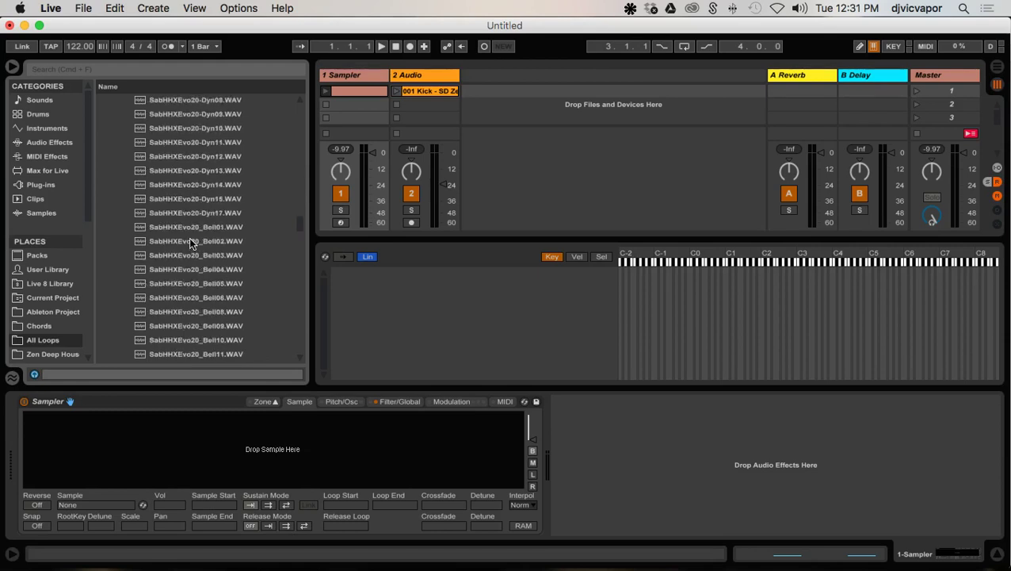
scroll(186, 233, "up", 6)
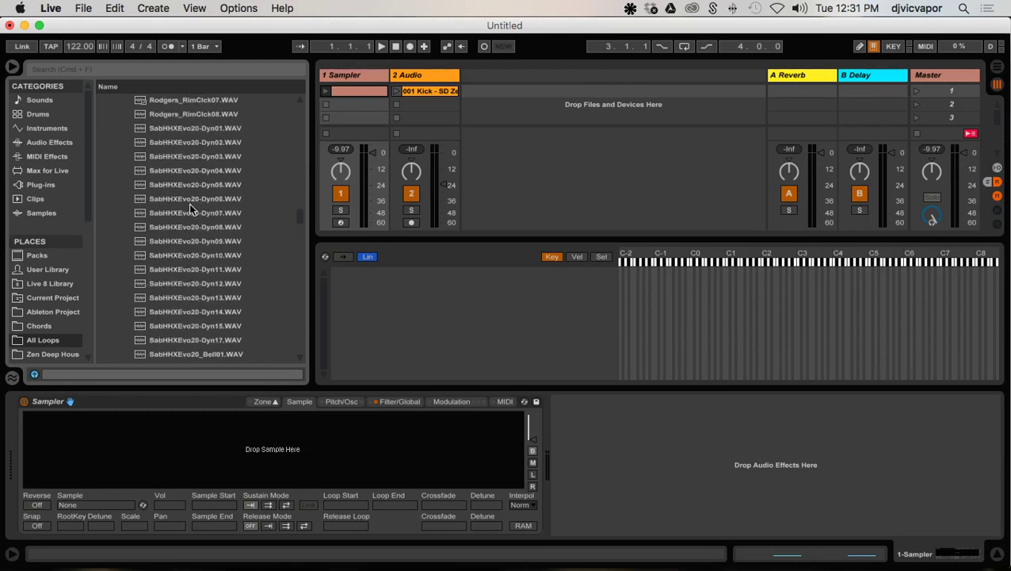
scroll(192, 227, "down", 15)
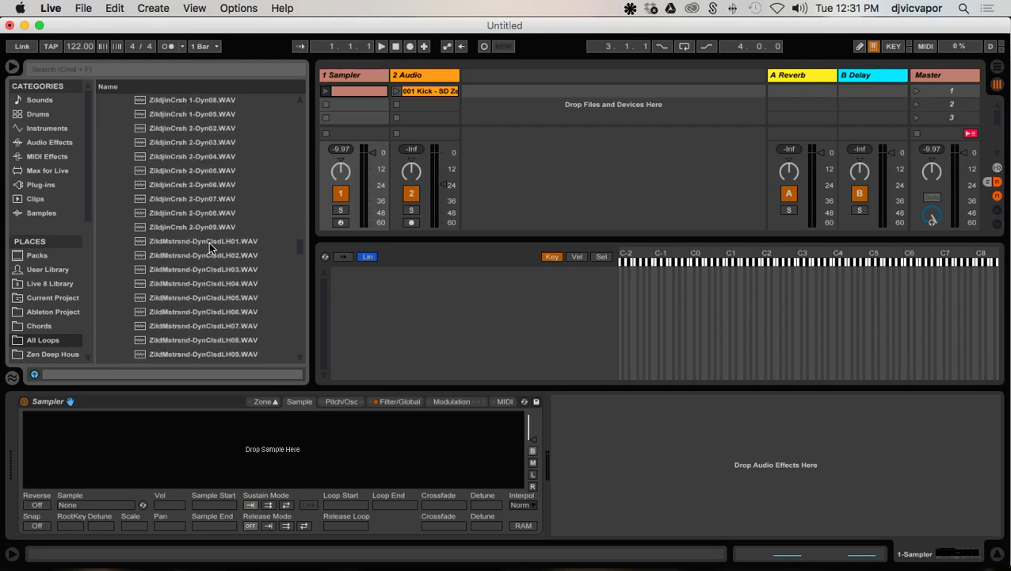
scroll(213, 295, "up", 20)
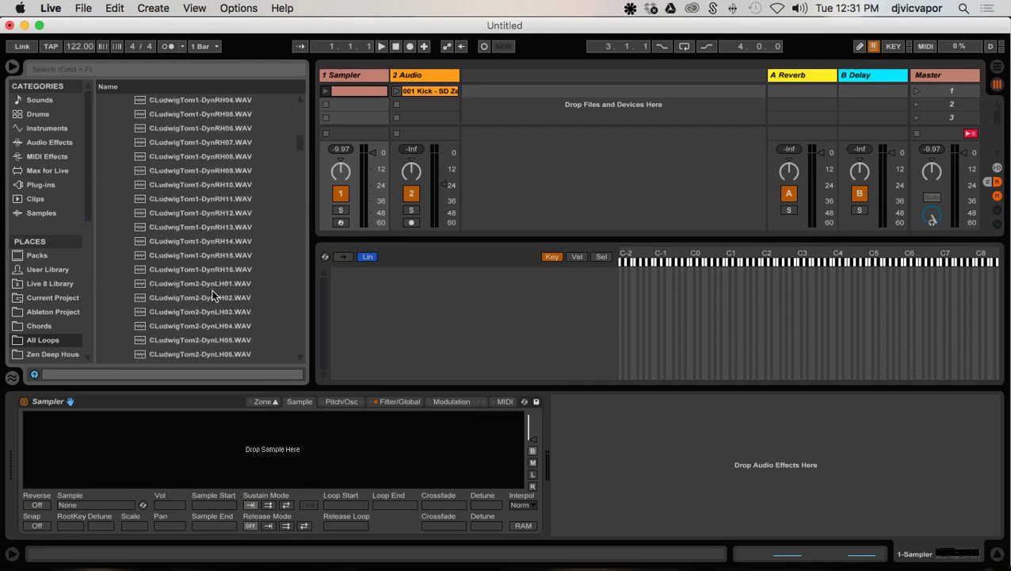
scroll(213, 295, "up", 5)
scroll(198, 276, "down", 4)
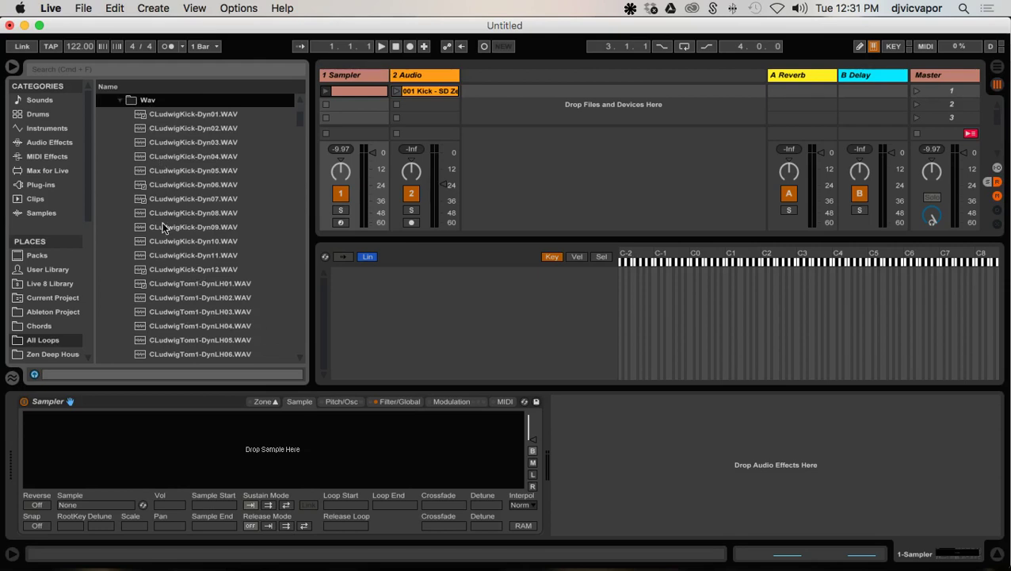
scroll(157, 210, "up", 5)
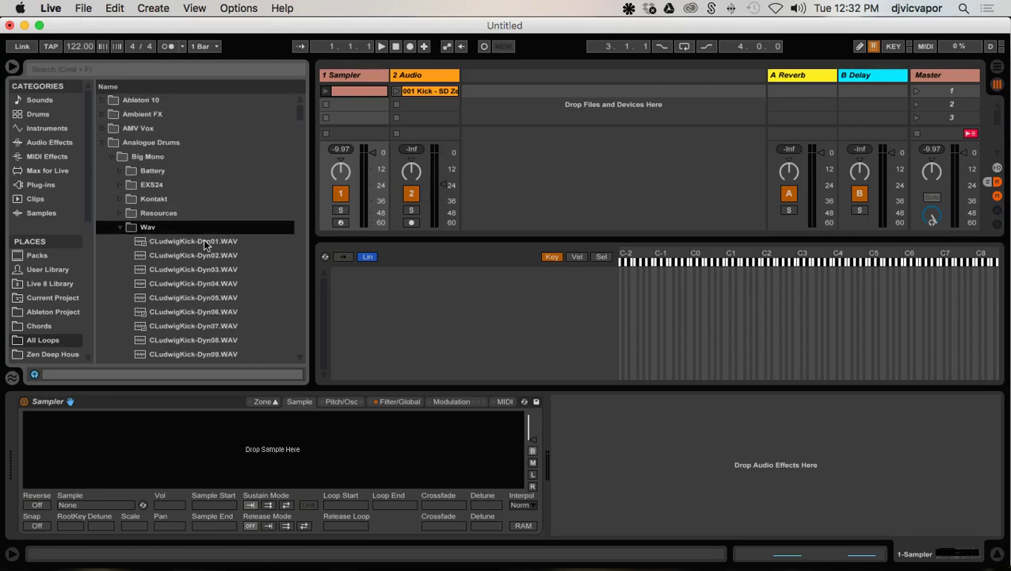
Switch to the Analogue Drums site in Safari and scroll down its homepage
key("ctrl+Up")
left_click(365, 241)
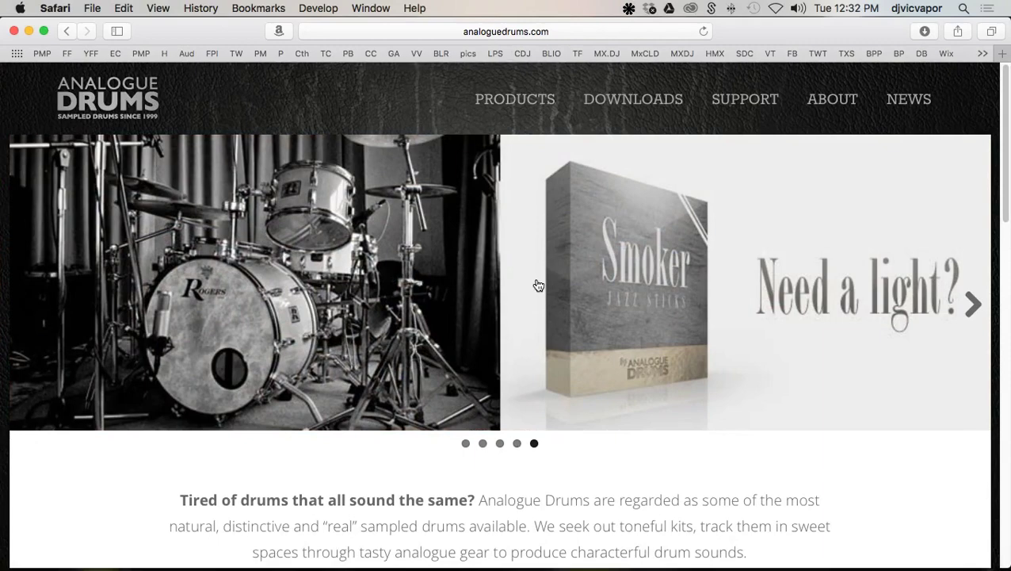
scroll(538, 285, "down", 8)
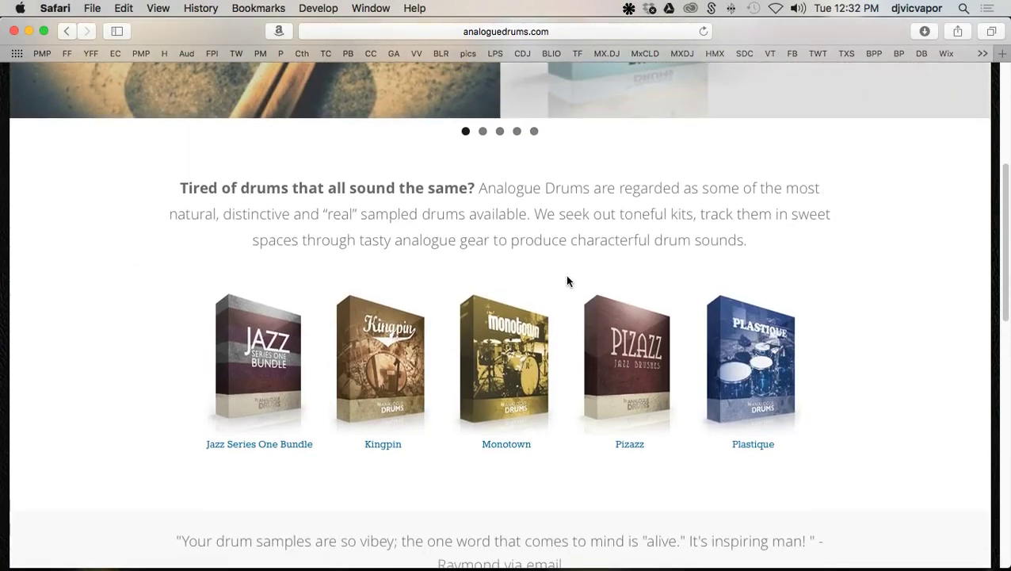
scroll(565, 277, "down", 5)
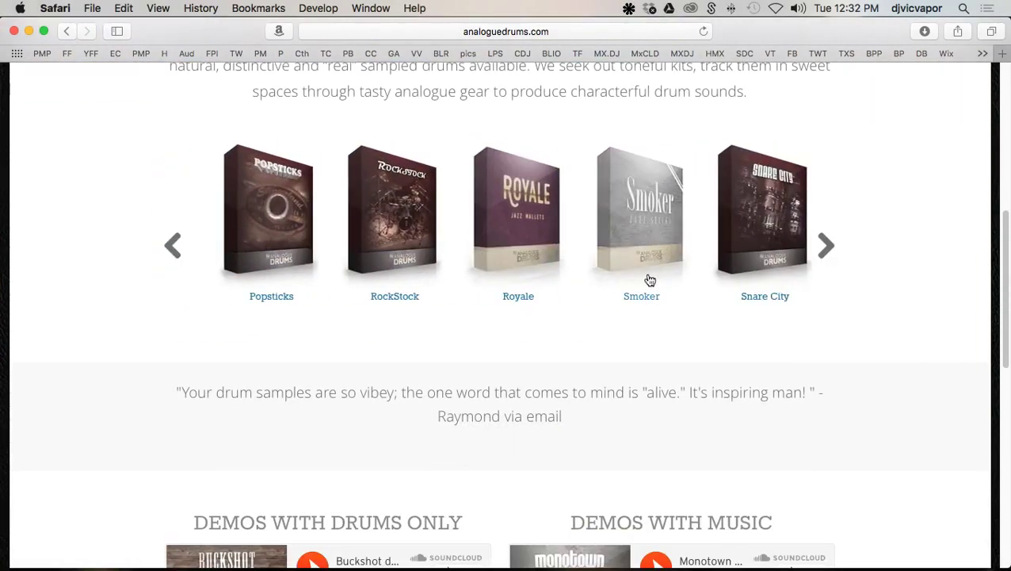
Advance the product carousel twice to view more kits, then show all windows side by side
left_click(825, 248)
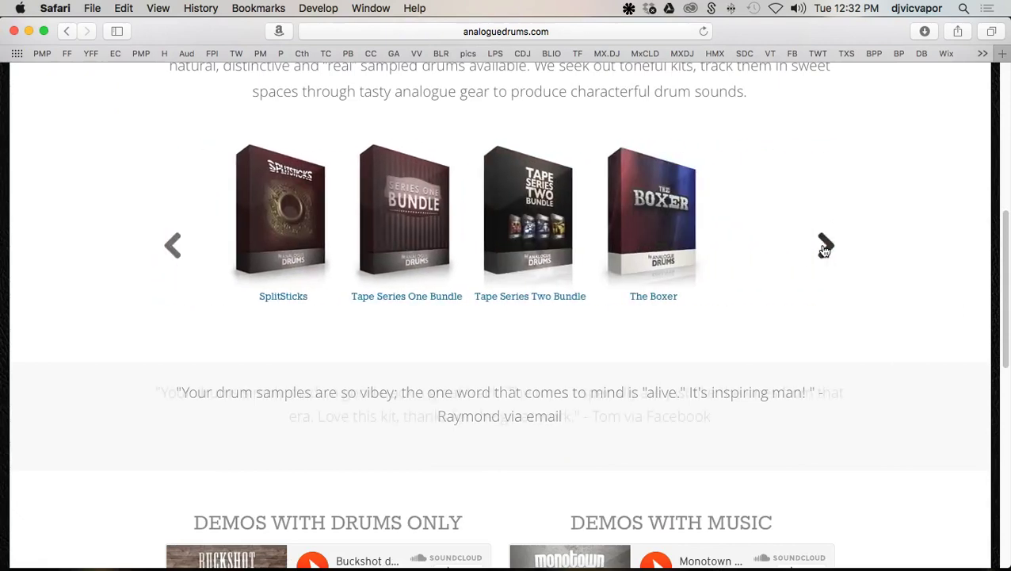
left_click(825, 248)
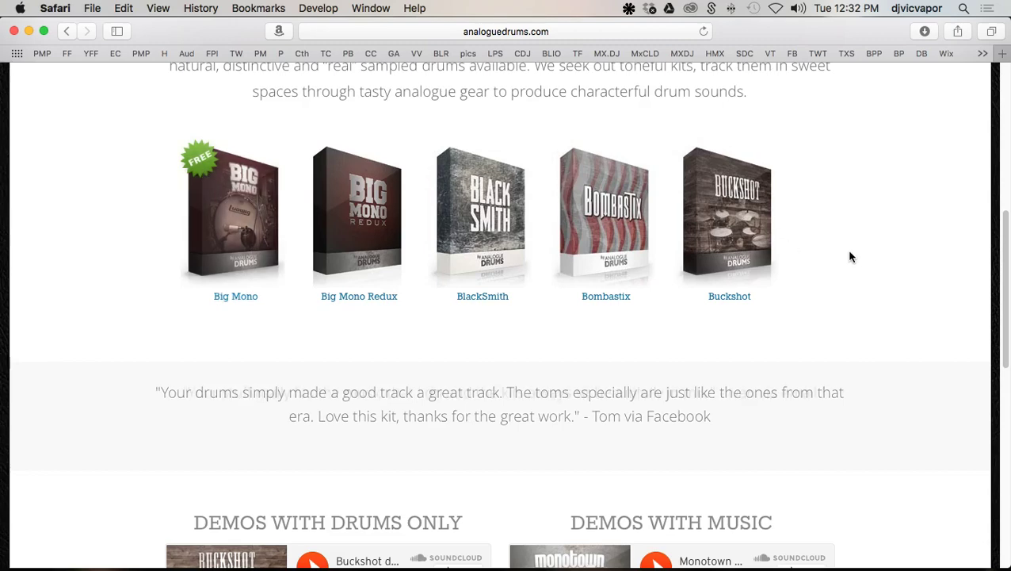
scroll(850, 256, "down", 3)
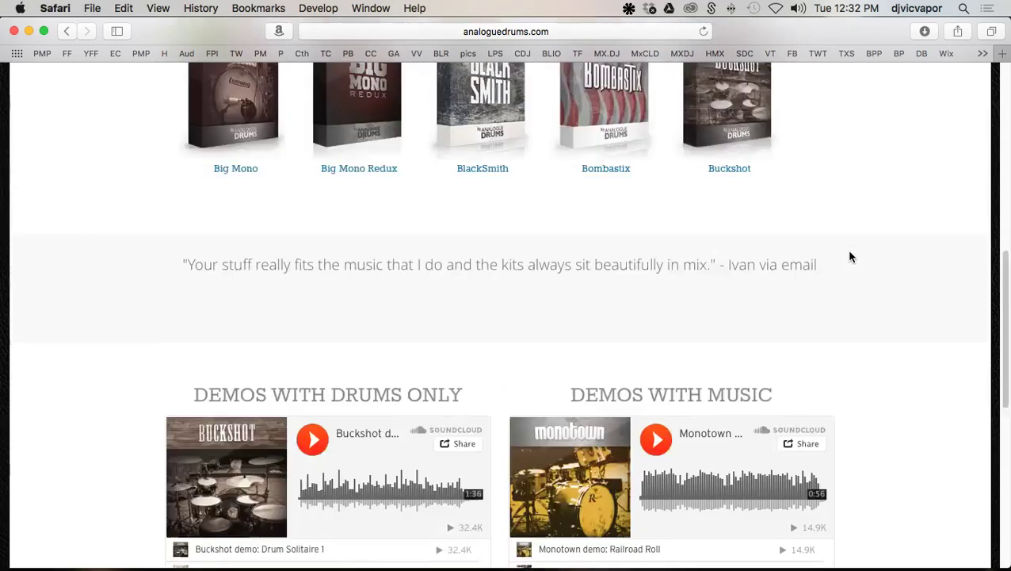
scroll(850, 256, "up", 10)
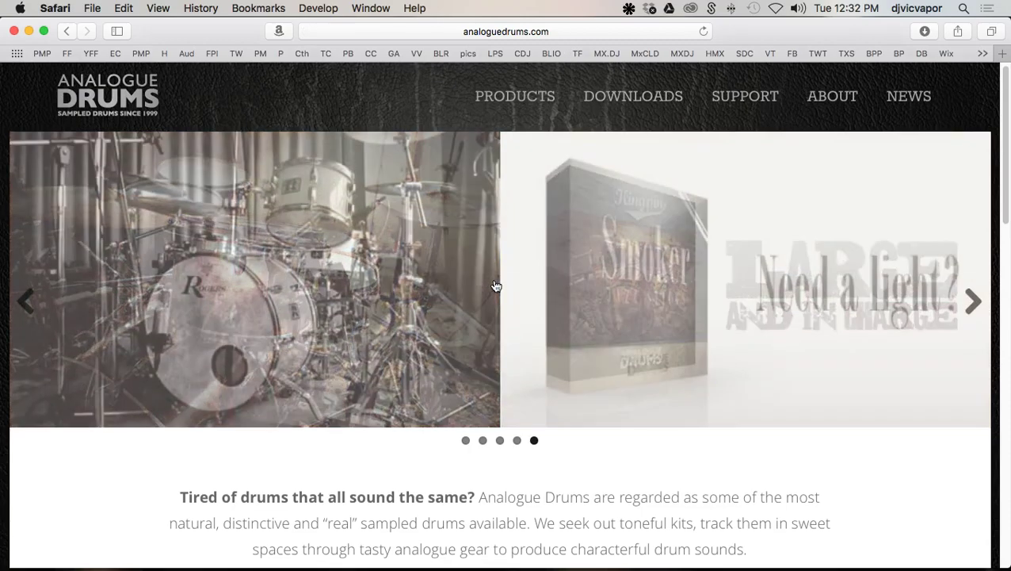
scroll(494, 285, "down", 15)
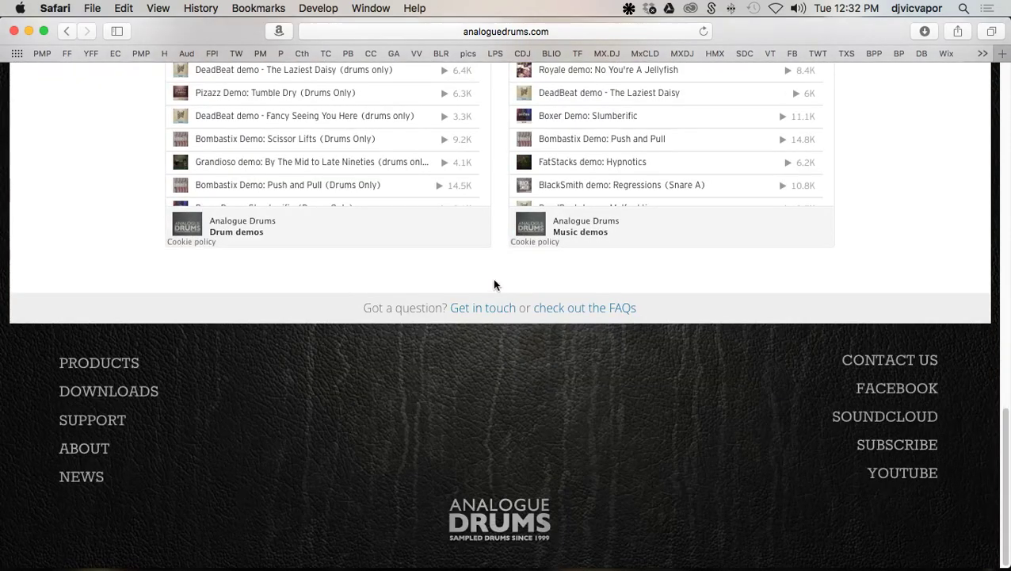
scroll(495, 286, "up", 3)
scroll(494, 286, "up", 15)
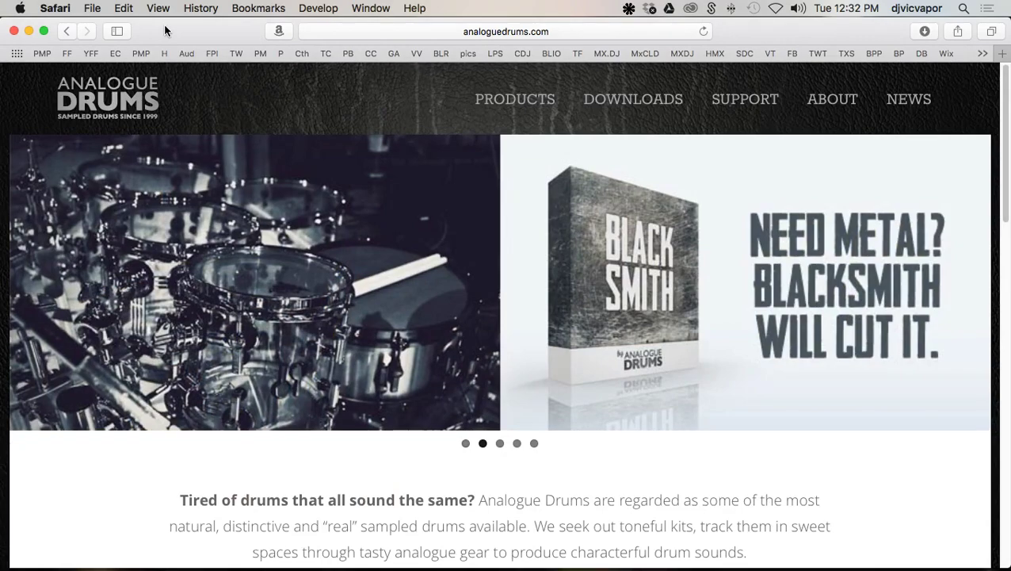
key("ctrl+Up")
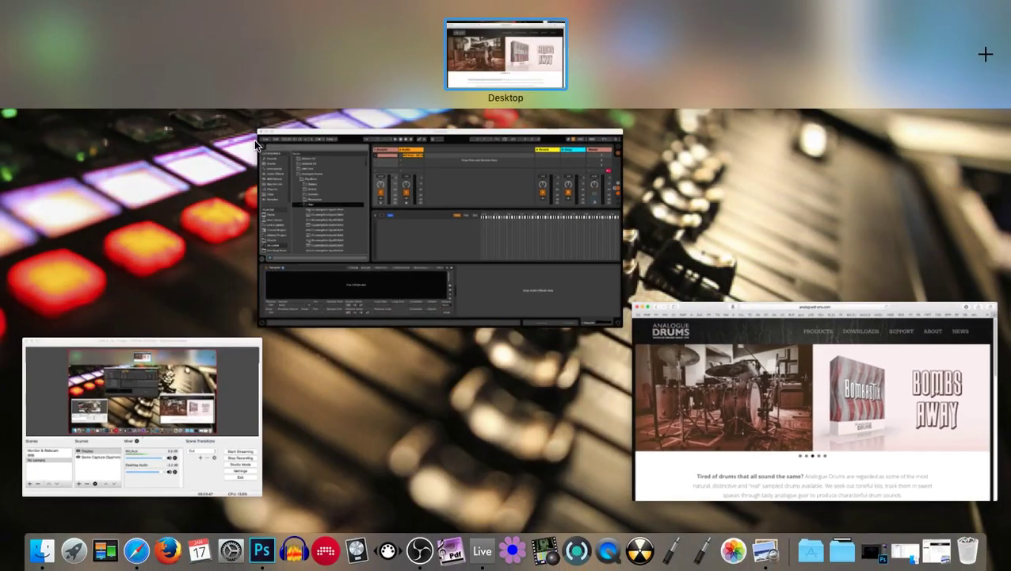
Back in Live, scroll to and select the Rodgers_DynLH15 and DynLH16 snare samples
left_click(386, 197)
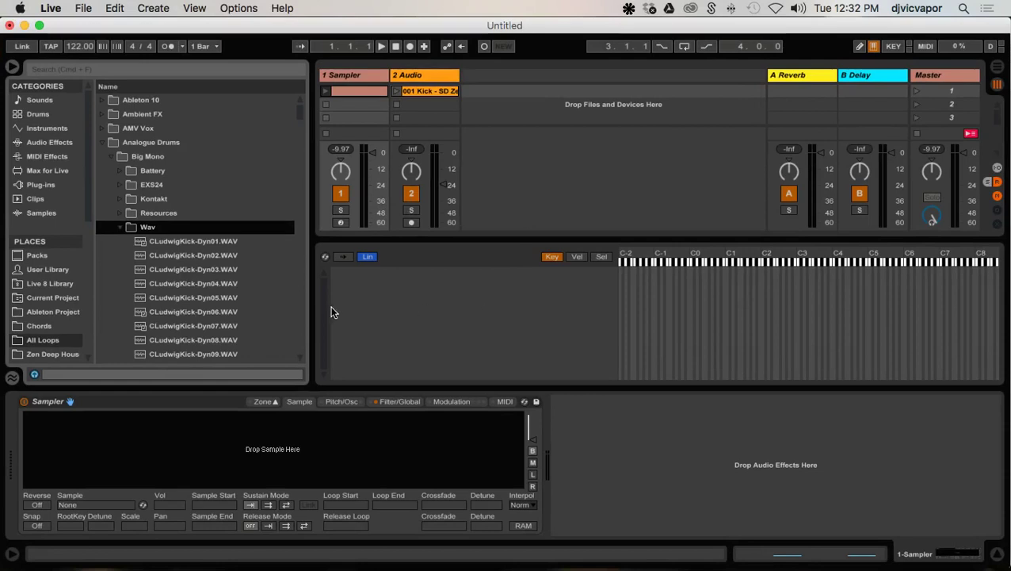
scroll(232, 248, "down", 8)
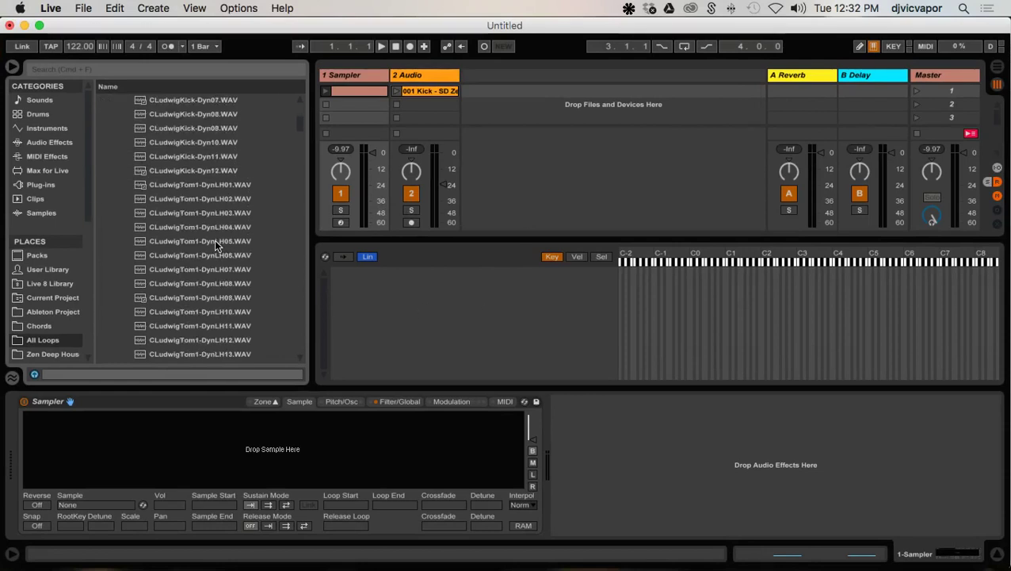
scroll(214, 242, "down", 20)
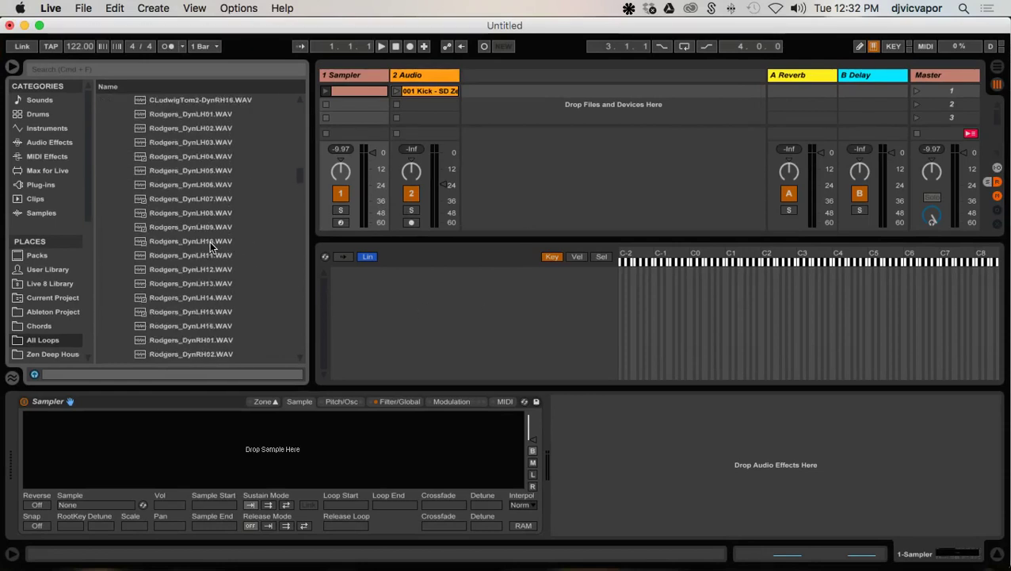
scroll(209, 241, "down", 2)
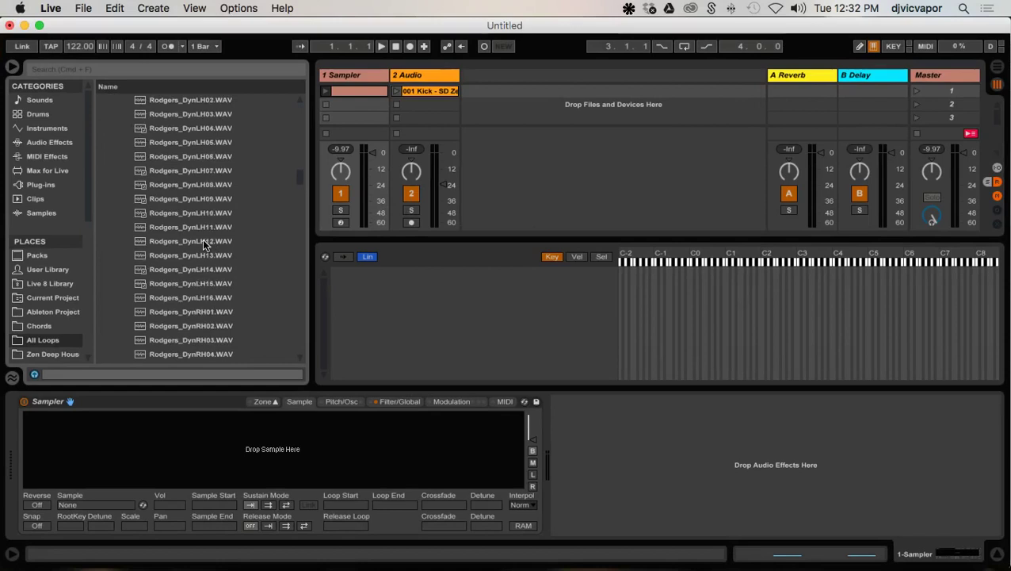
left_click(198, 282)
left_click(199, 298)
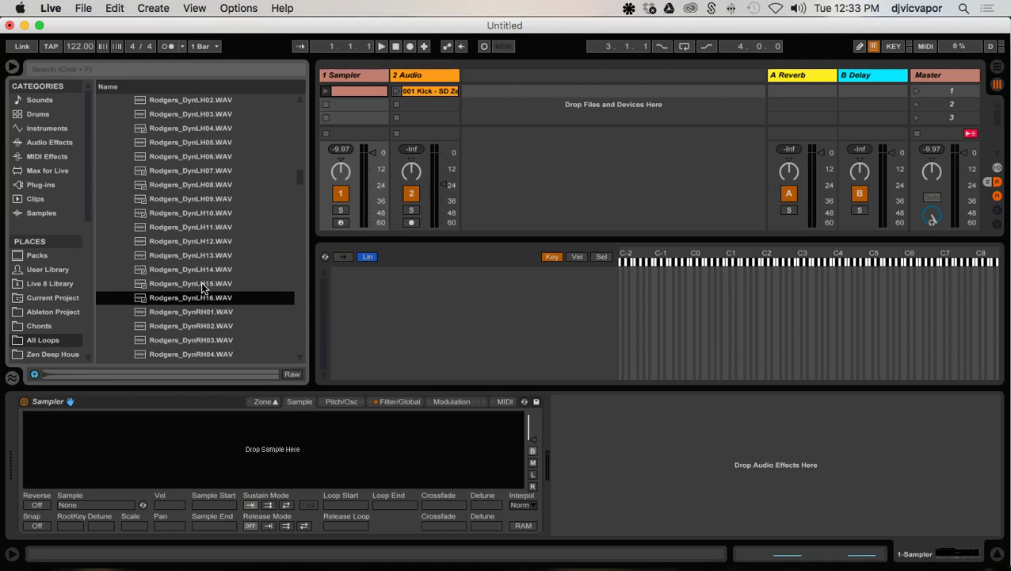
Add Rodgers_DynRH15 and DynRH16 to the selection and drop all four into the Sampler
left_click(203, 286, "shift")
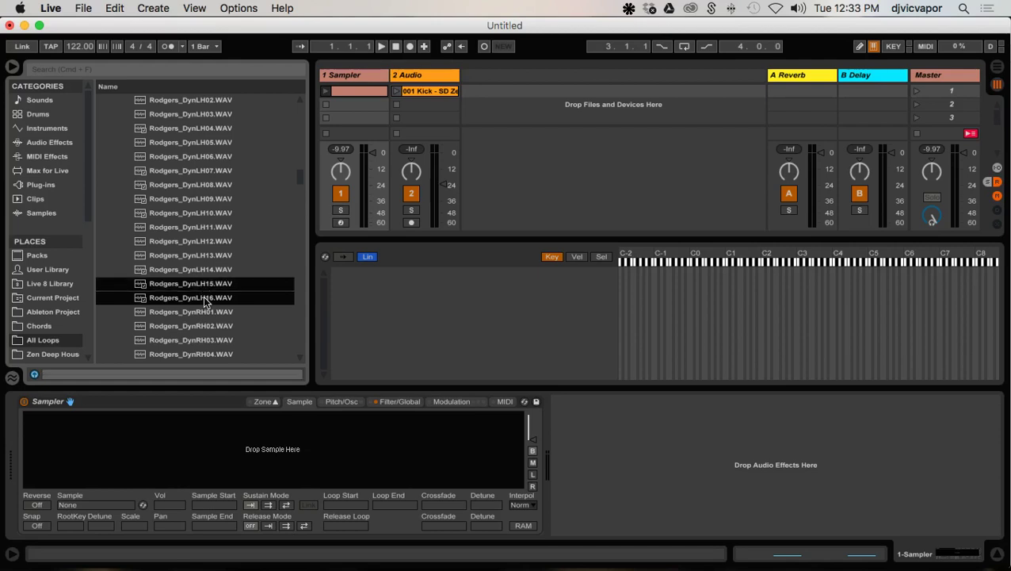
scroll(204, 302, "down", 5)
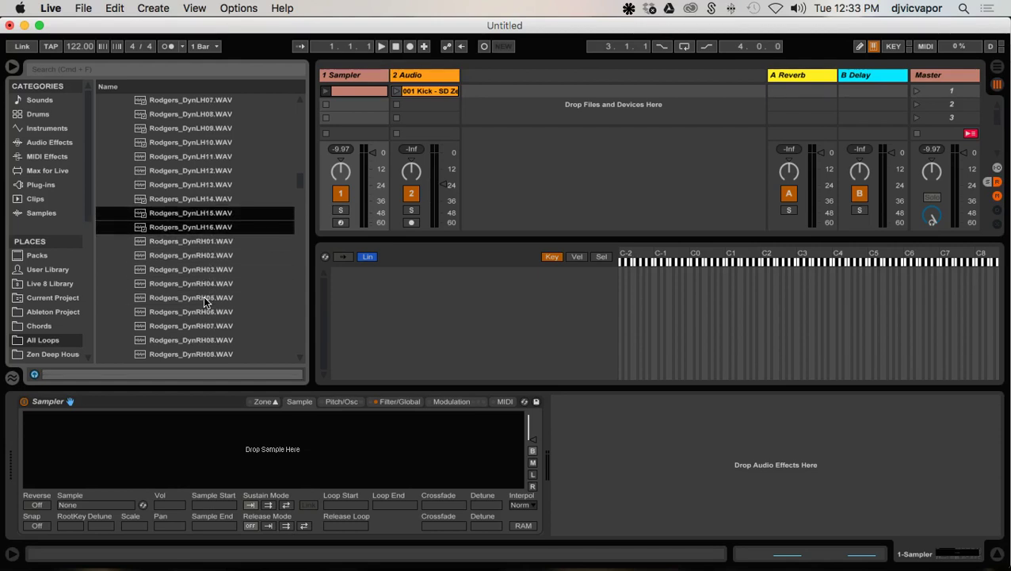
scroll(203, 296, "down", 2)
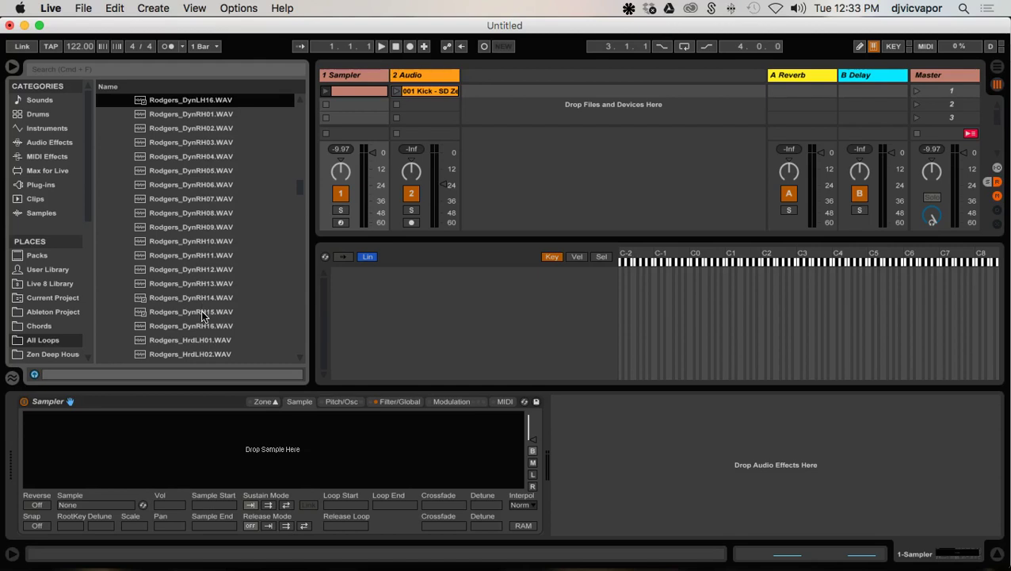
left_click(202, 315, "super")
left_click(201, 321, "super")
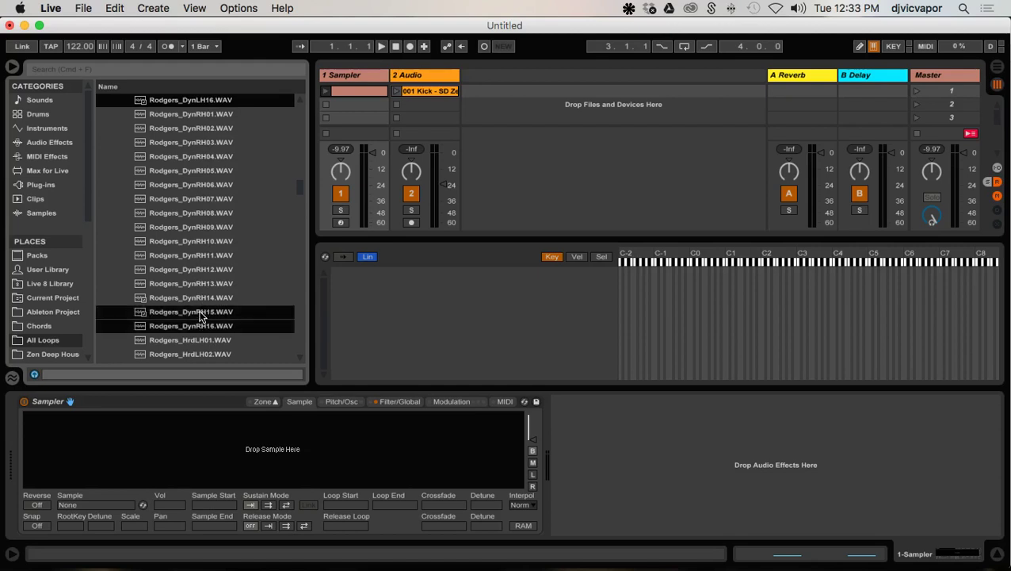
left_click_drag(201, 317, 366, 312)
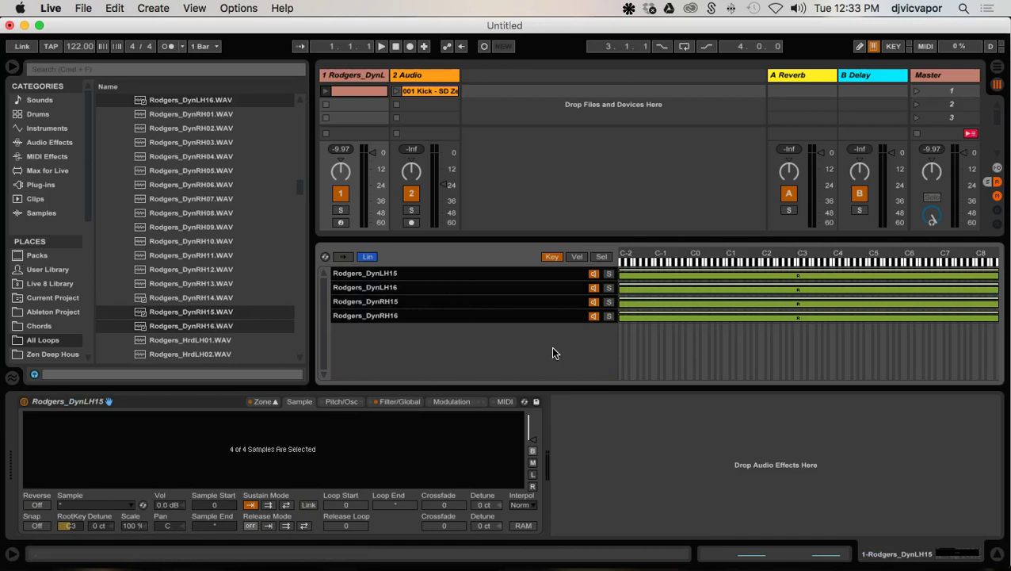
Order the zones LH15, RH15, LH16, RH16 and narrow all four key ranges to C3
left_click(474, 305)
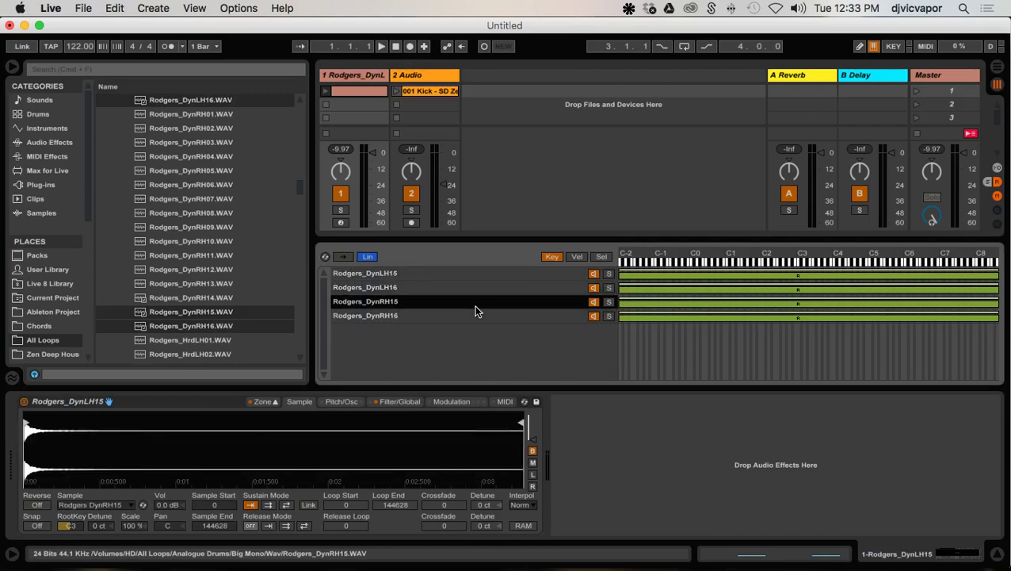
left_click_drag(472, 287, 474, 312)
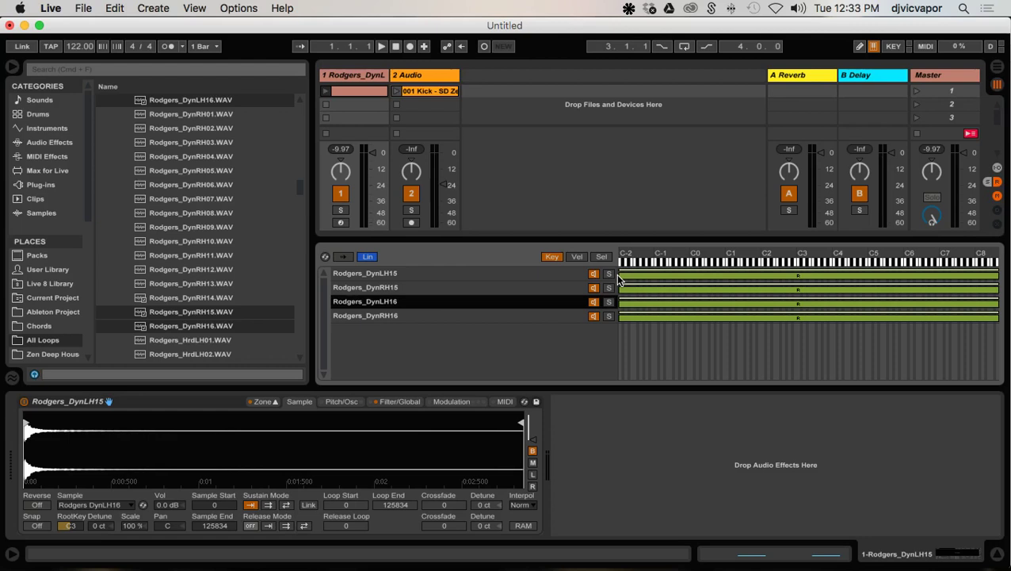
left_click(566, 273)
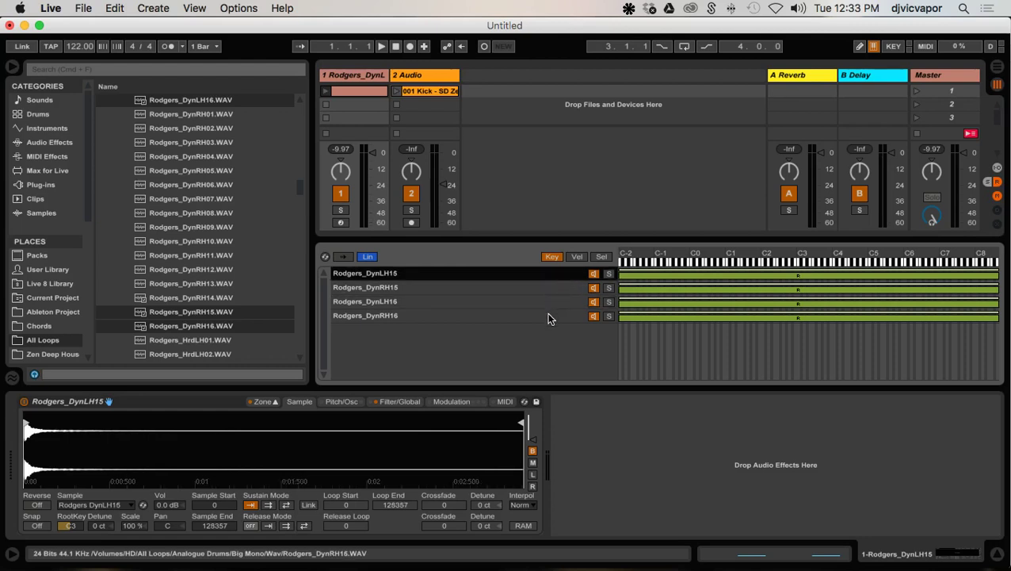
key("super+a")
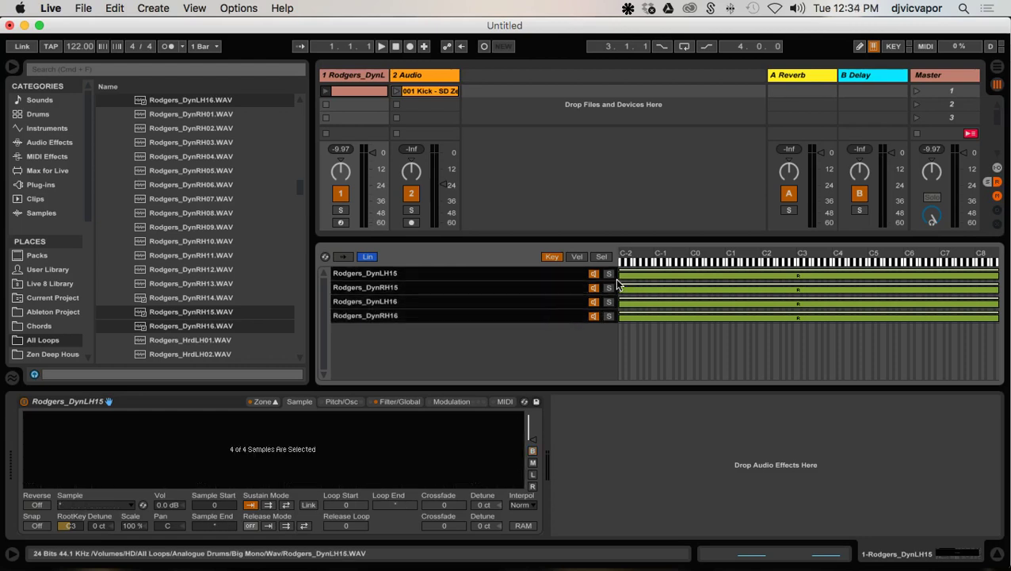
left_click_drag(622, 273, 799, 270)
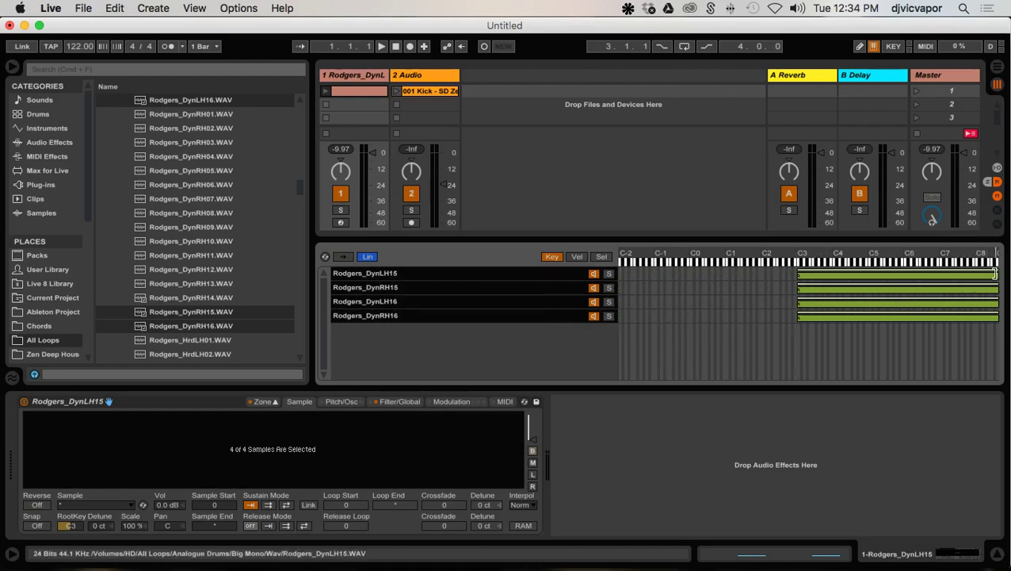
left_click_drag(1001, 279, 799, 277)
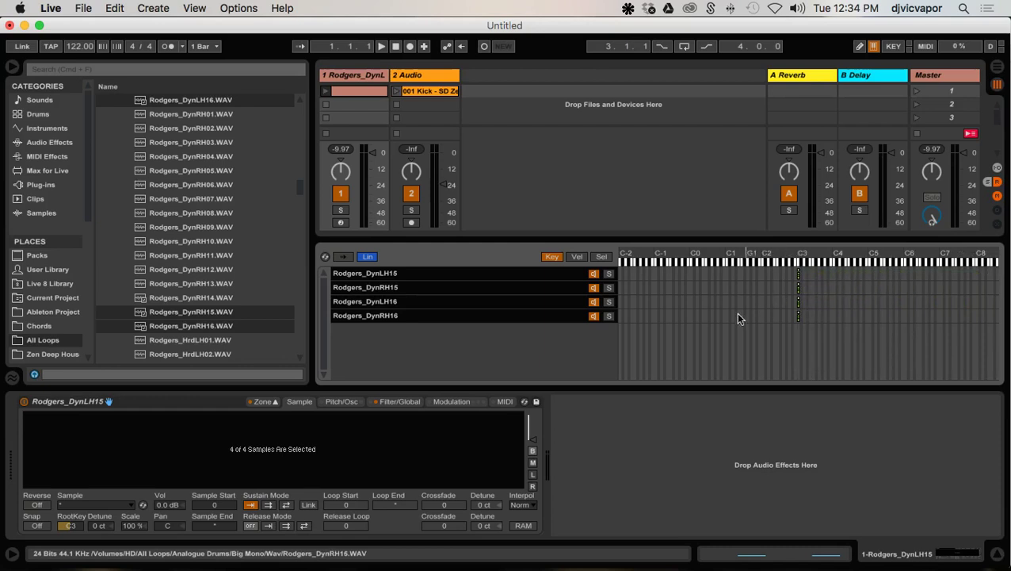
Shift Rodgers_DynRH15 to C#3, DynLH16 to D3 and DynRH16 to D#3
left_click(516, 290)
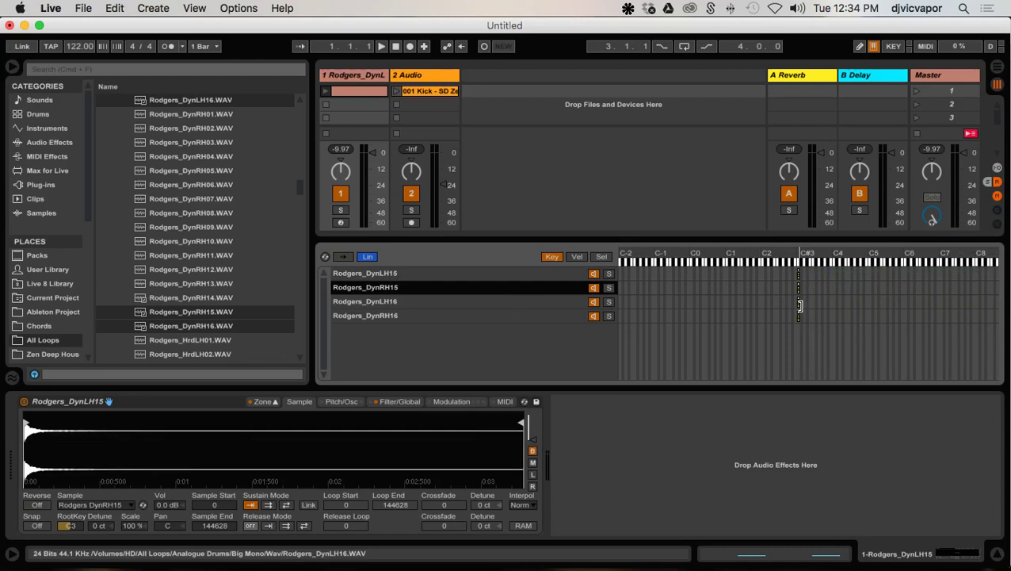
left_click(798, 286)
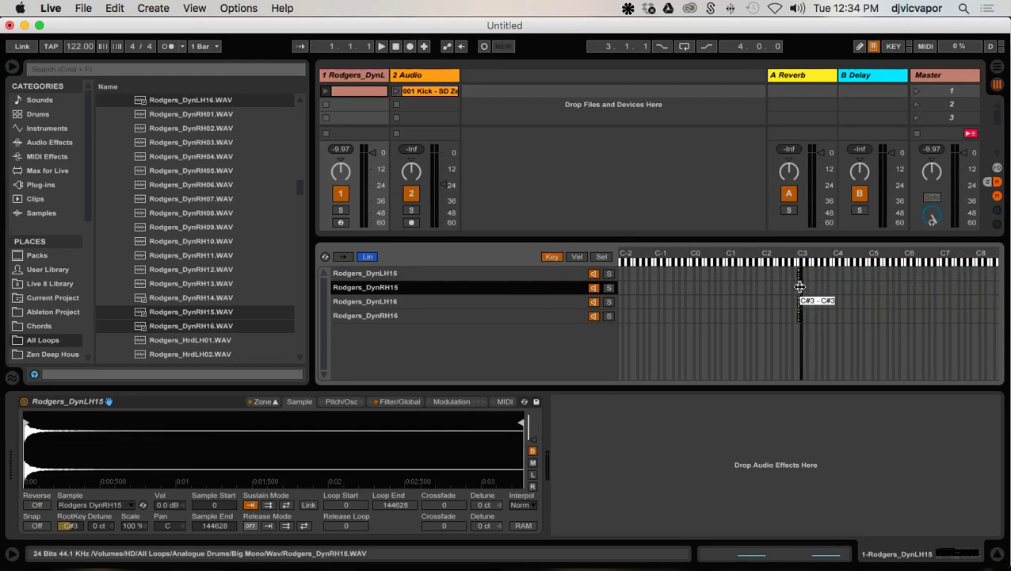
left_click(561, 302)
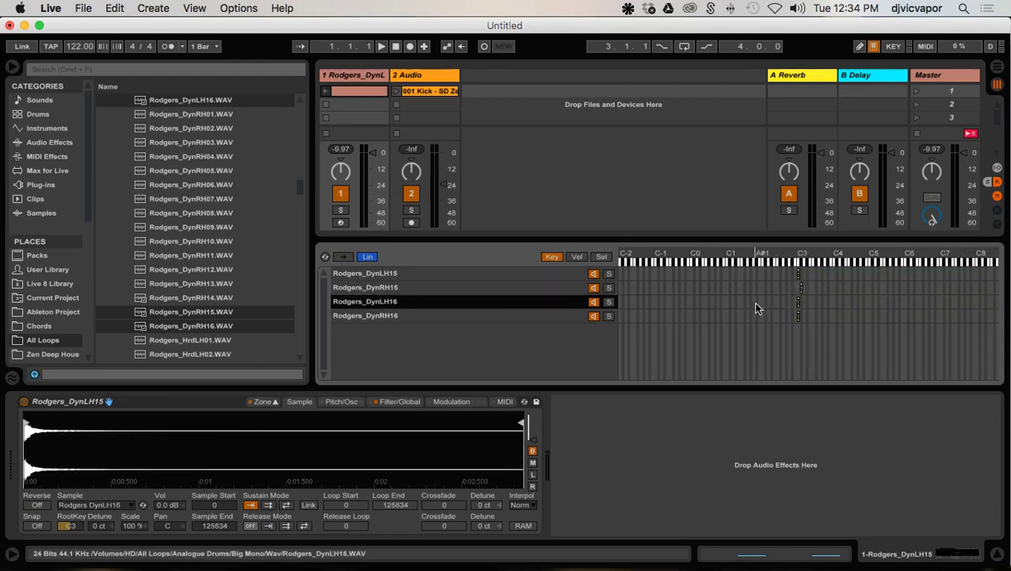
mouse_move(797, 302)
left_mouse_down()
mouse_move(806, 309)
mouse_move(803, 301)
left_mouse_up()
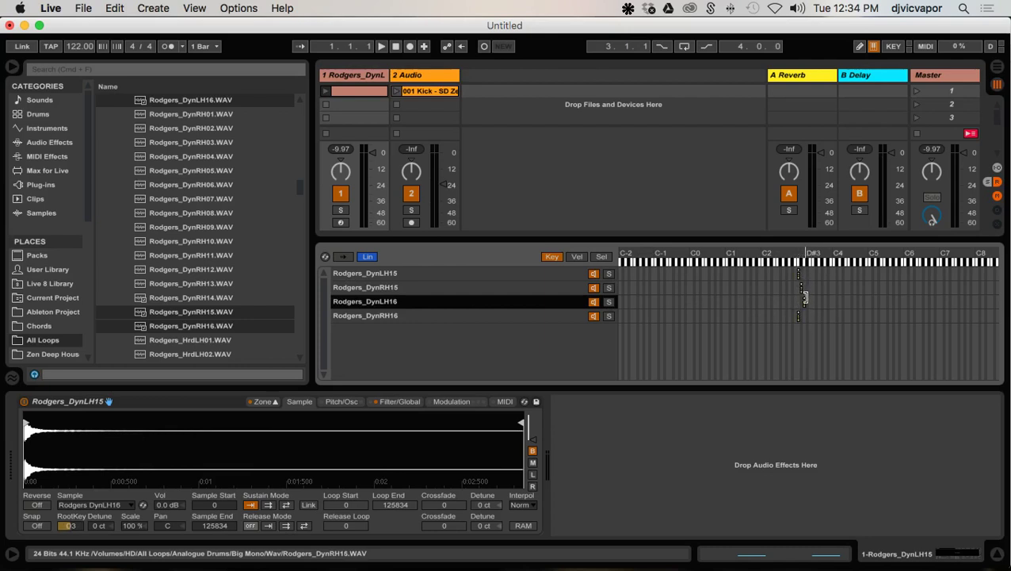
left_click(568, 317)
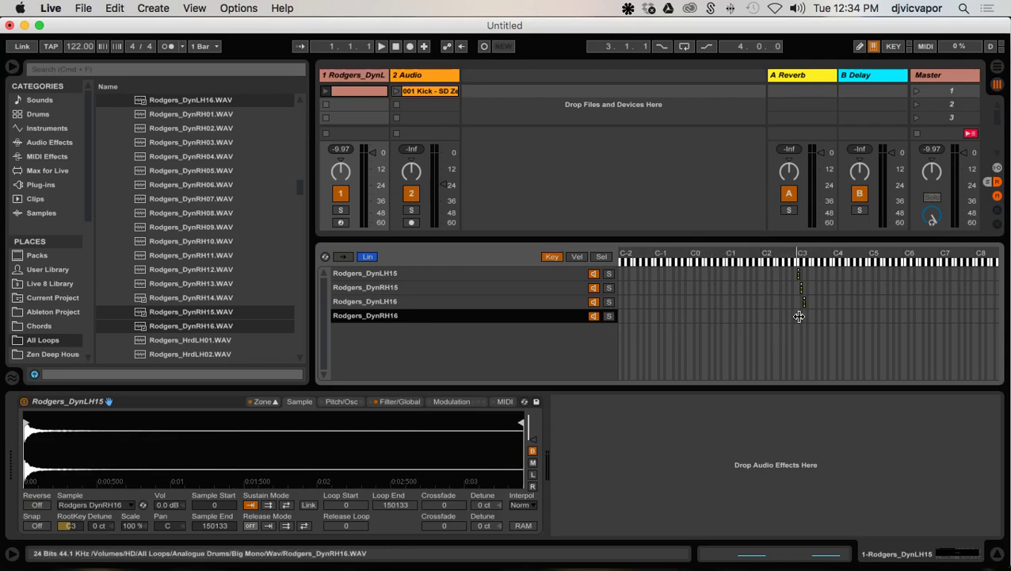
left_click_drag(799, 316, 805, 317)
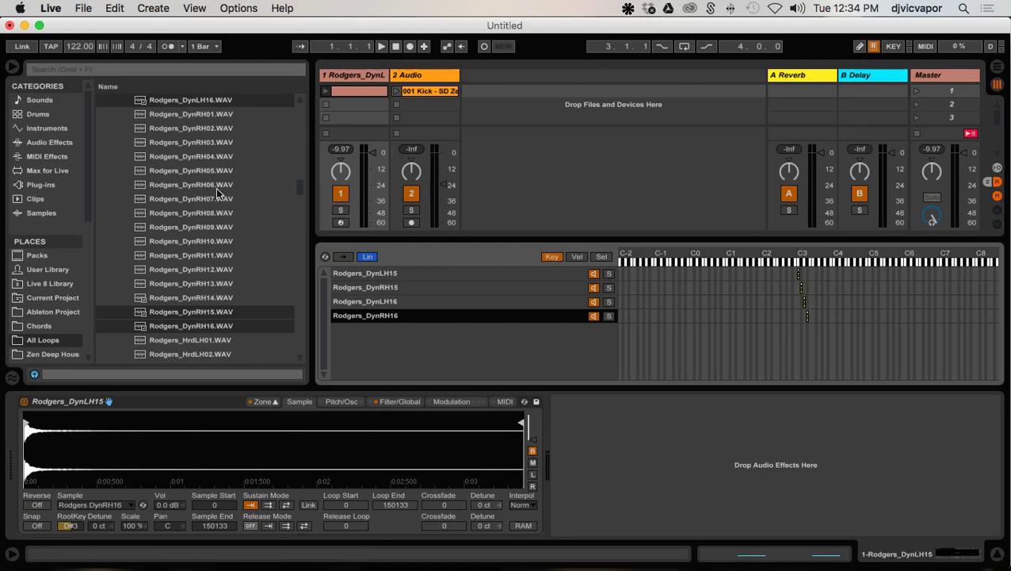
Collapse the Sampler's zone editor, keeping the browser visible
left_click(11, 68)
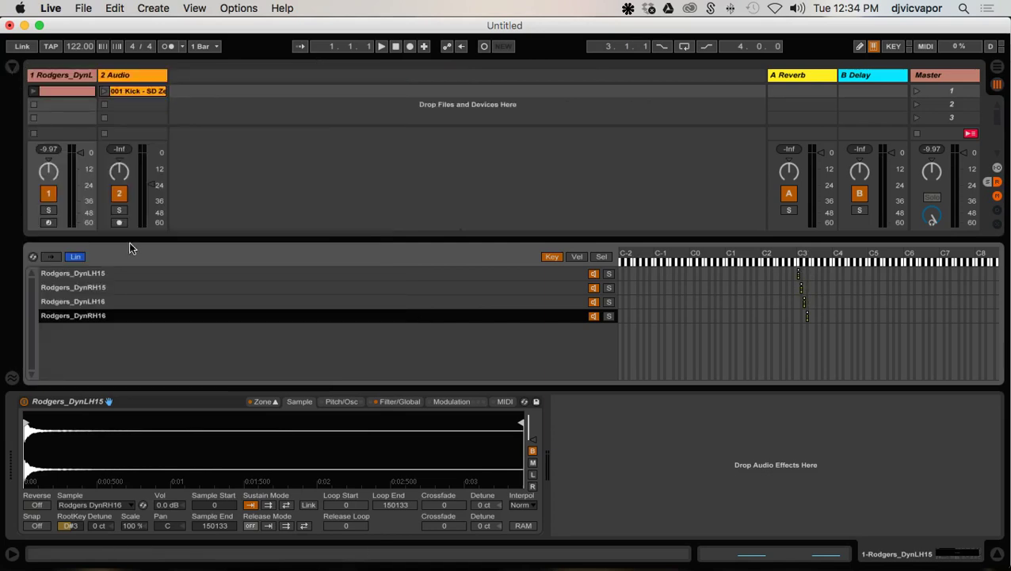
left_click(261, 402)
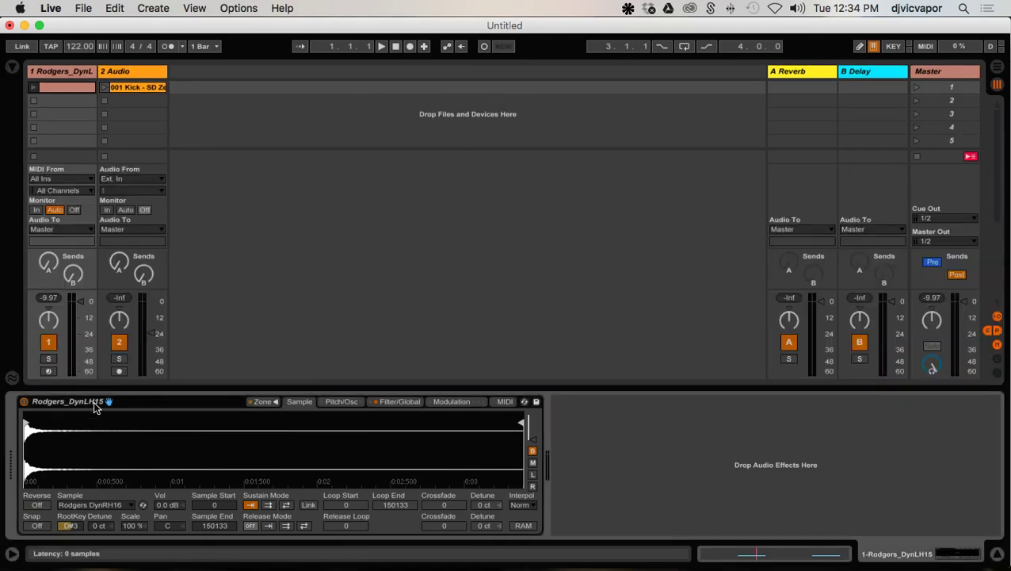
left_click(11, 66)
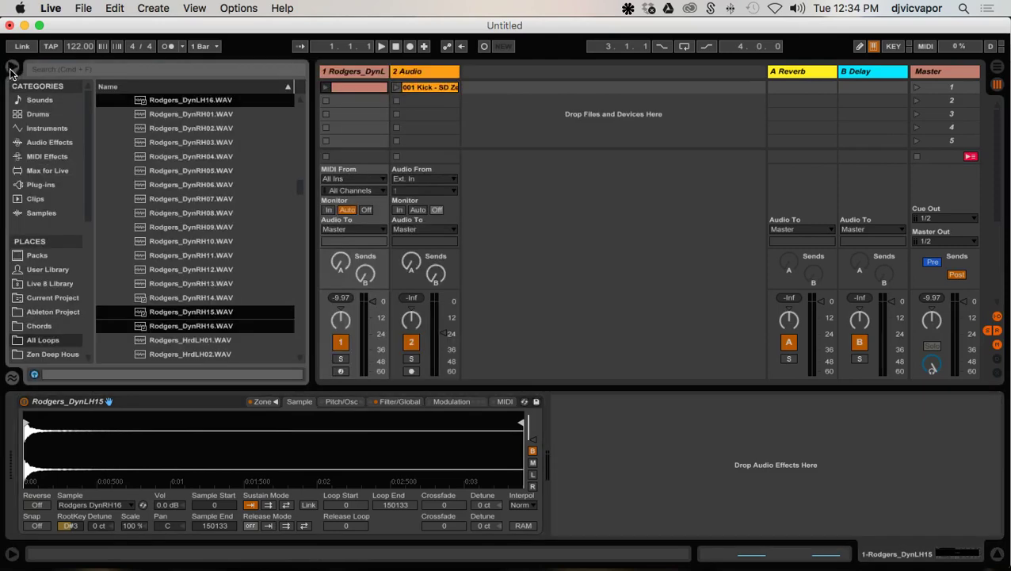
Insert Random from MIDI Effects before the Sampler with Chance 64% and Choices 3
left_click(55, 157)
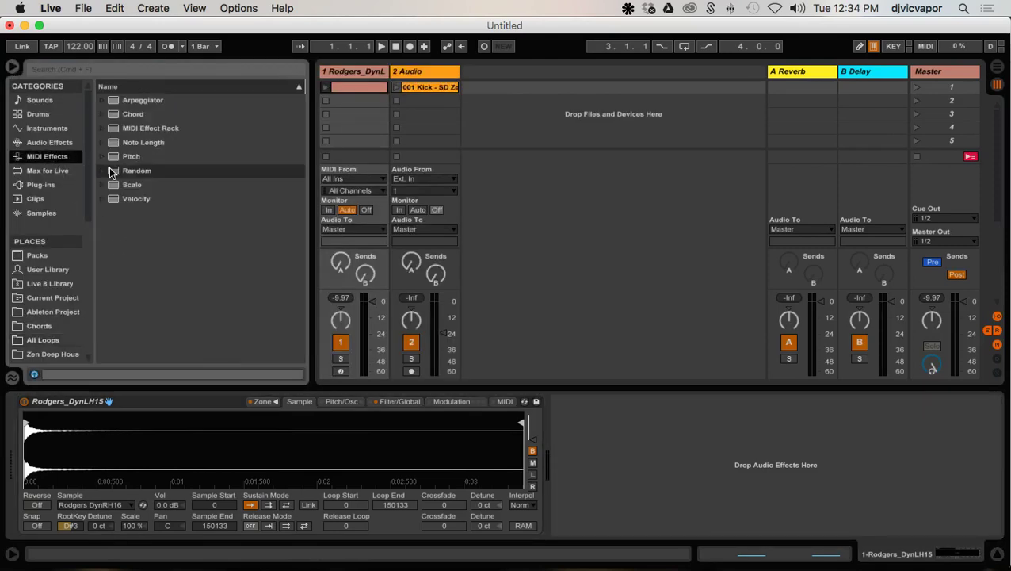
left_click_drag(111, 172, 26, 409)
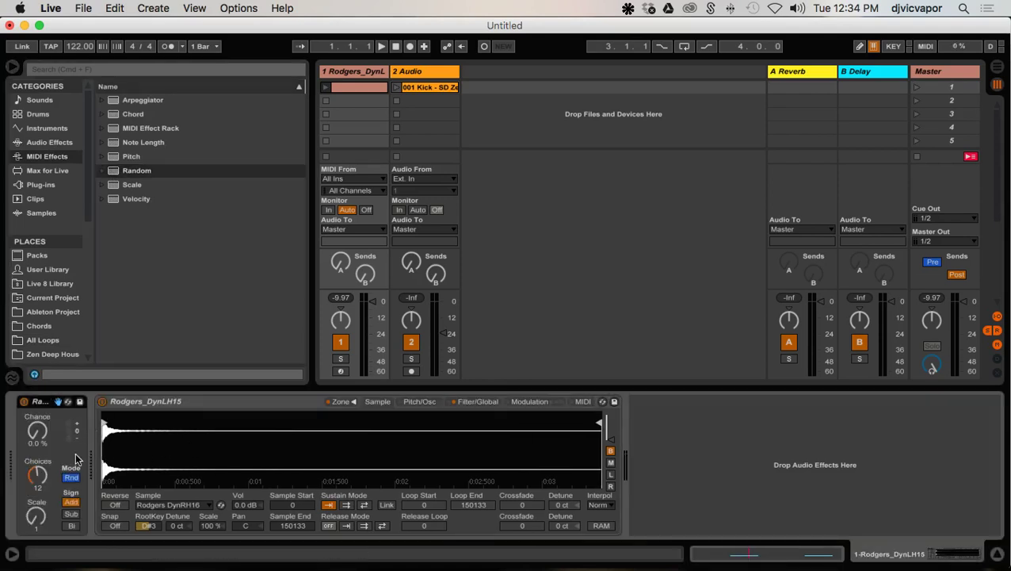
left_click_drag(42, 443, 41, 380)
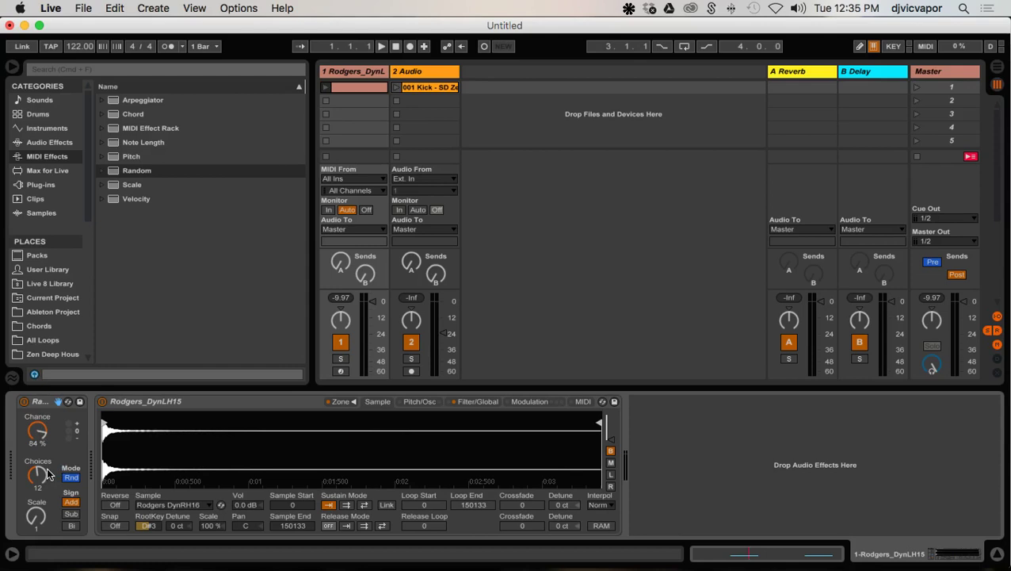
left_click_drag(47, 474, 47, 483)
Reopen the Sampler's zone list and launch track 1's clip to hear the four zones
left_click(336, 402)
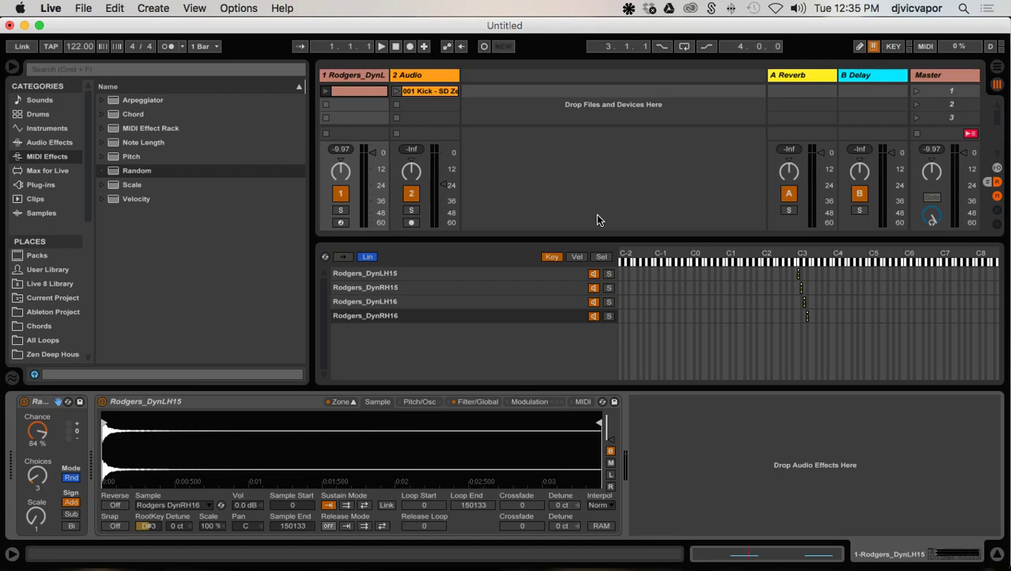
left_click(325, 91)
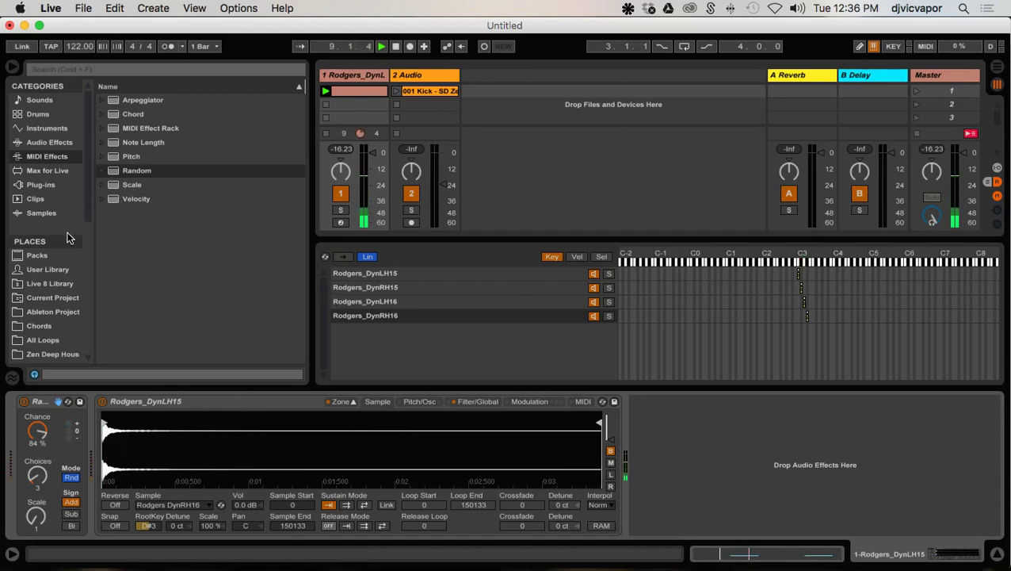
Add Utility after the Sampler with Gain at 8.89 dB and launch track 2's kick clip
scroll(46, 290, "down", 3)
scroll(46, 288, "up", 3)
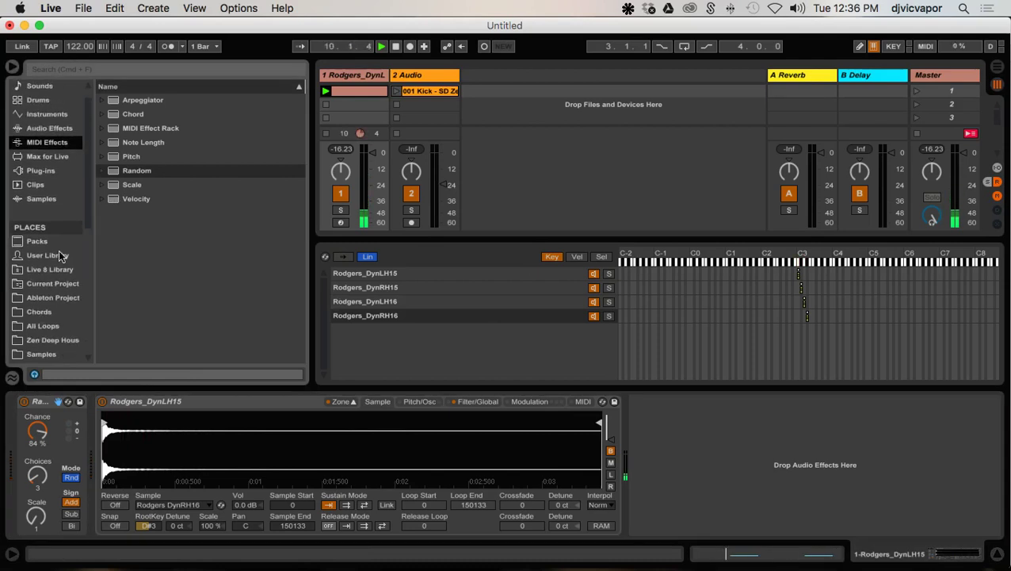
left_click(49, 128)
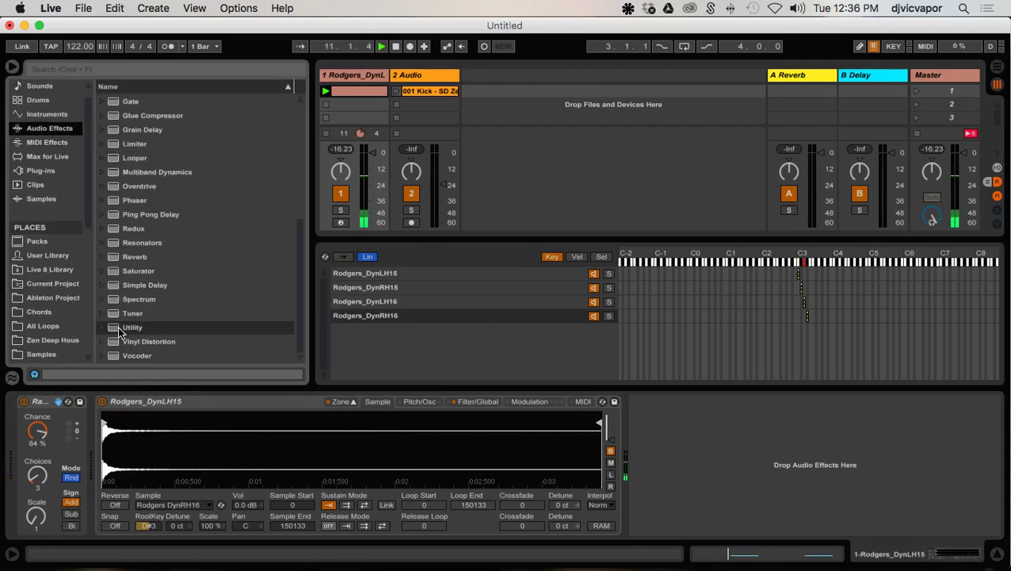
left_click_drag(115, 327, 642, 486)
left_click_drag(664, 445, 663, 419)
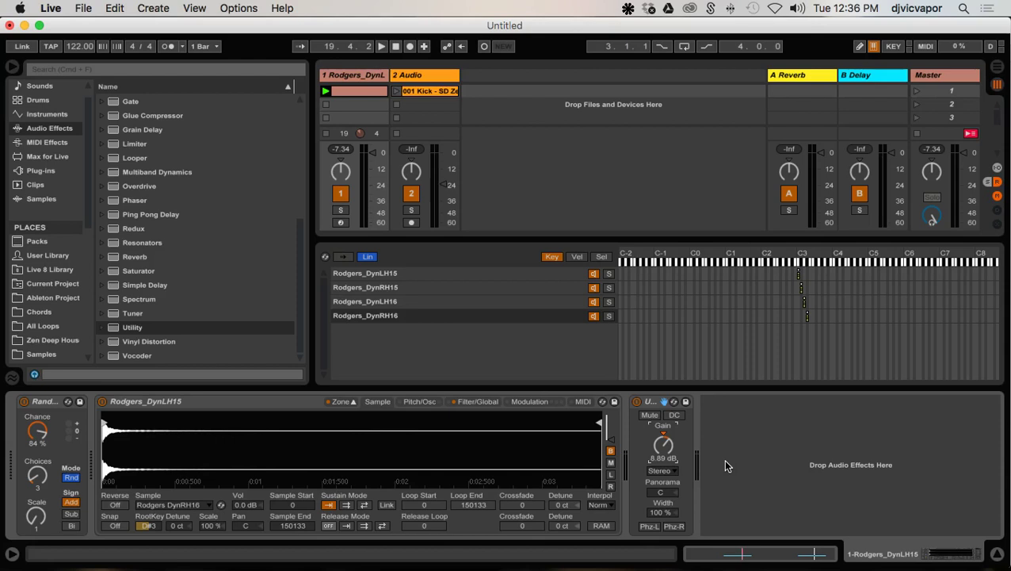
left_click(397, 92)
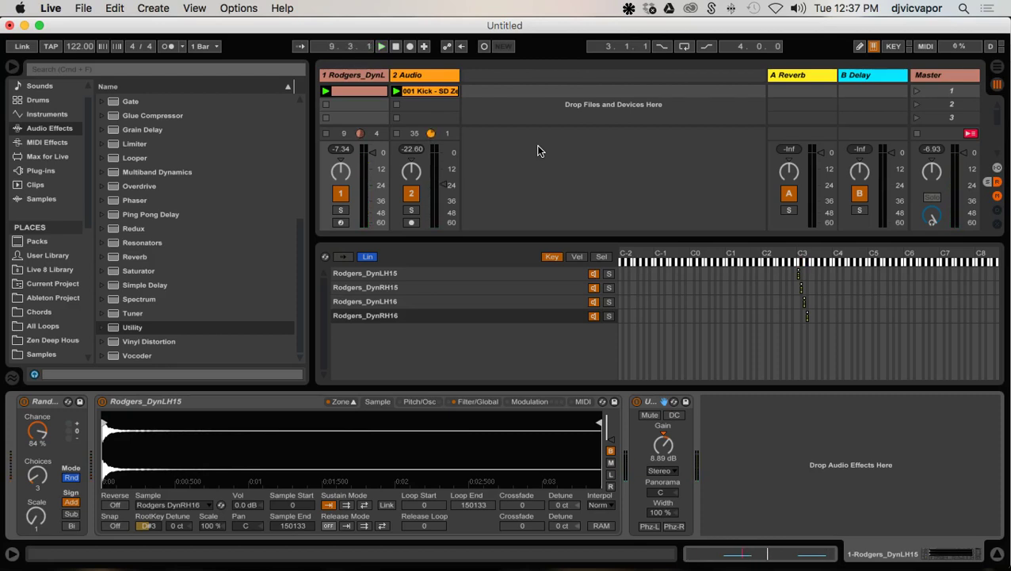
right_click(144, 405)
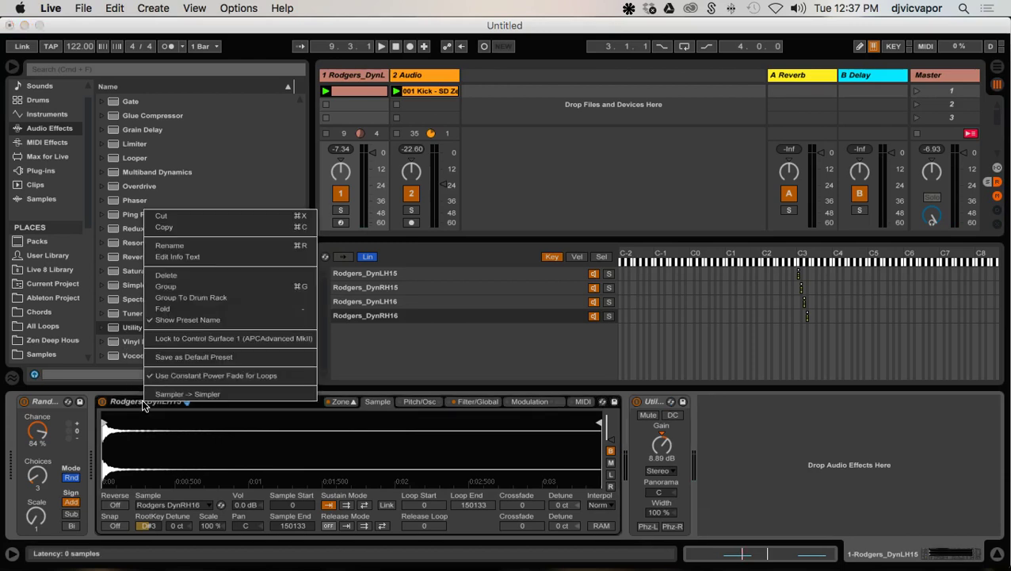
left_click(165, 286)
left_click(102, 428)
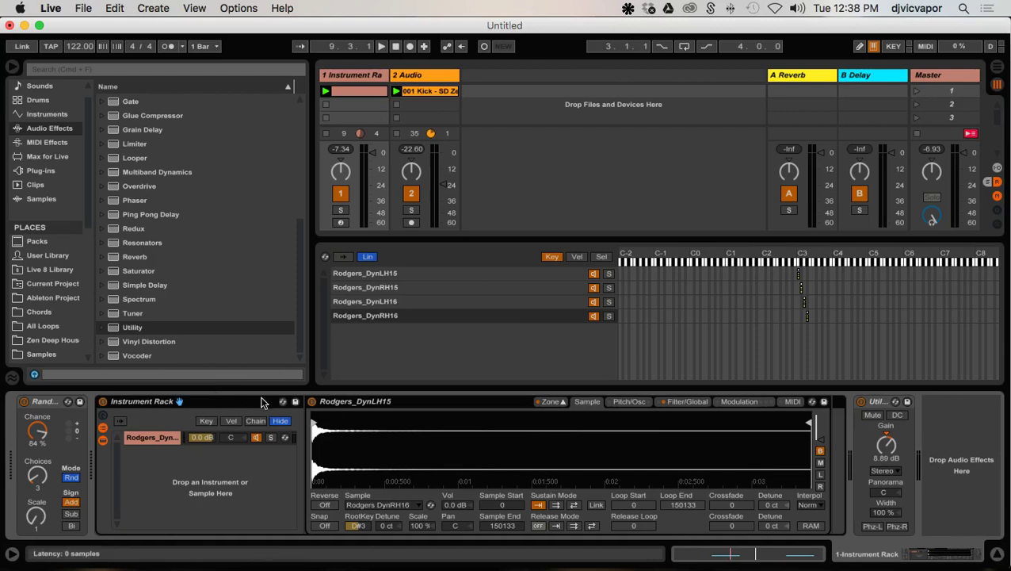
right_click(241, 401)
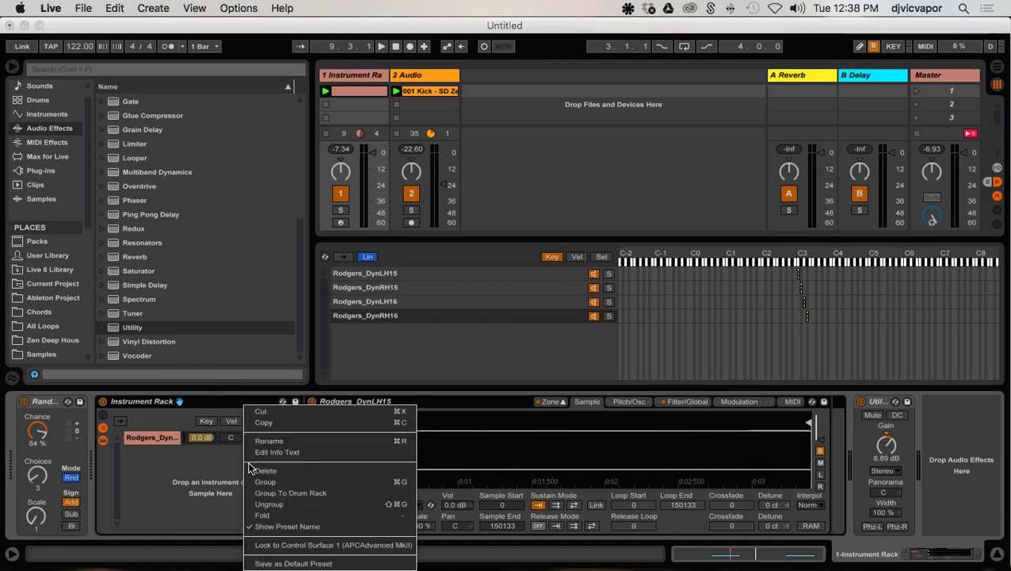
left_click(269, 504)
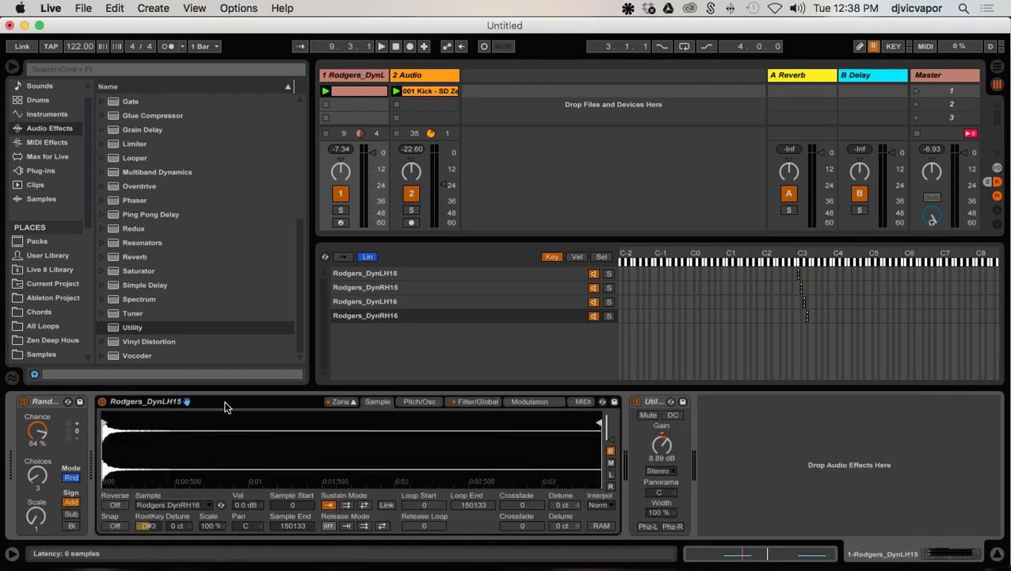
Collapse the Sampler's zone editor and insert a new MIDI track
left_click(353, 402)
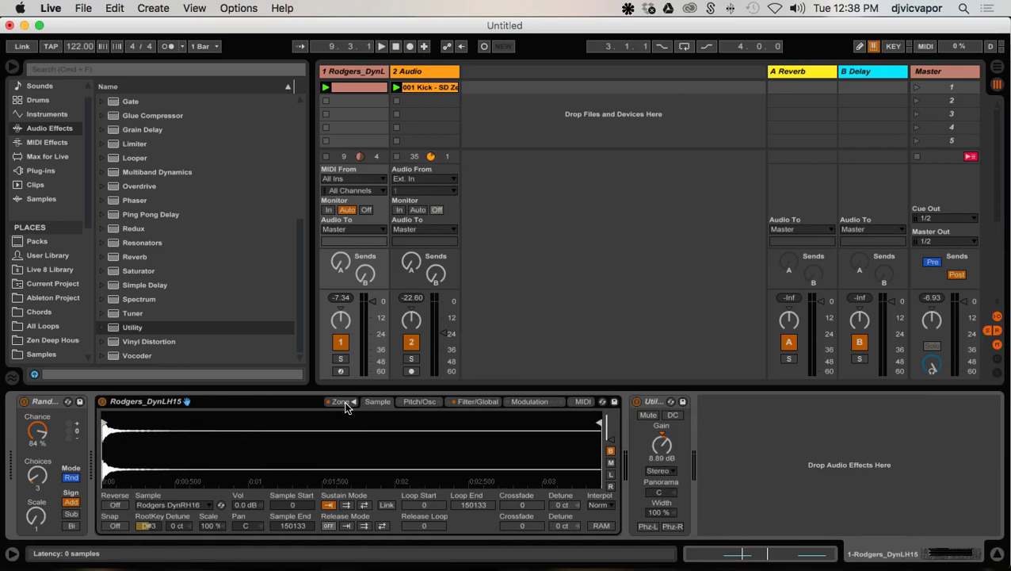
right_click(496, 76)
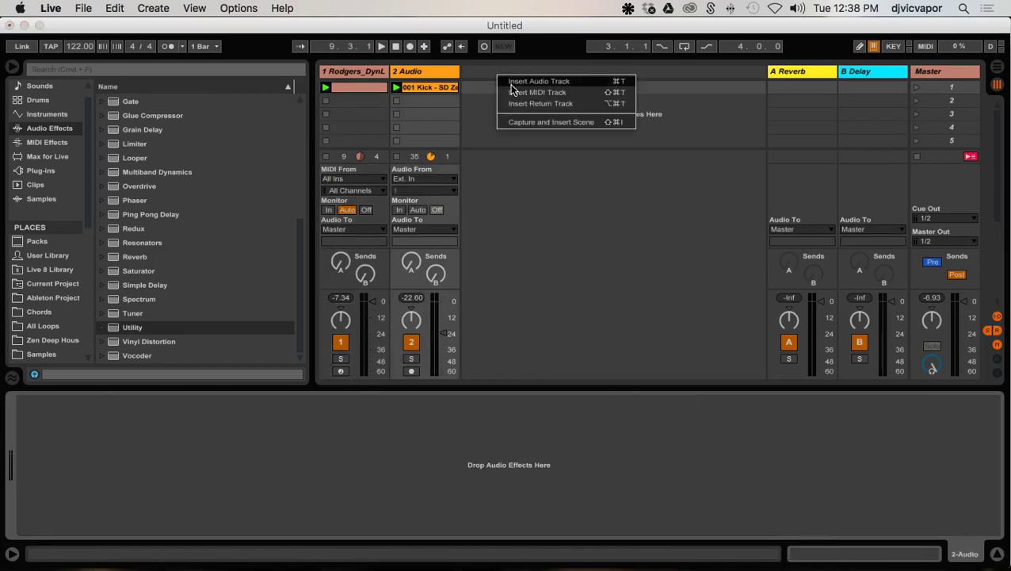
left_click(512, 90)
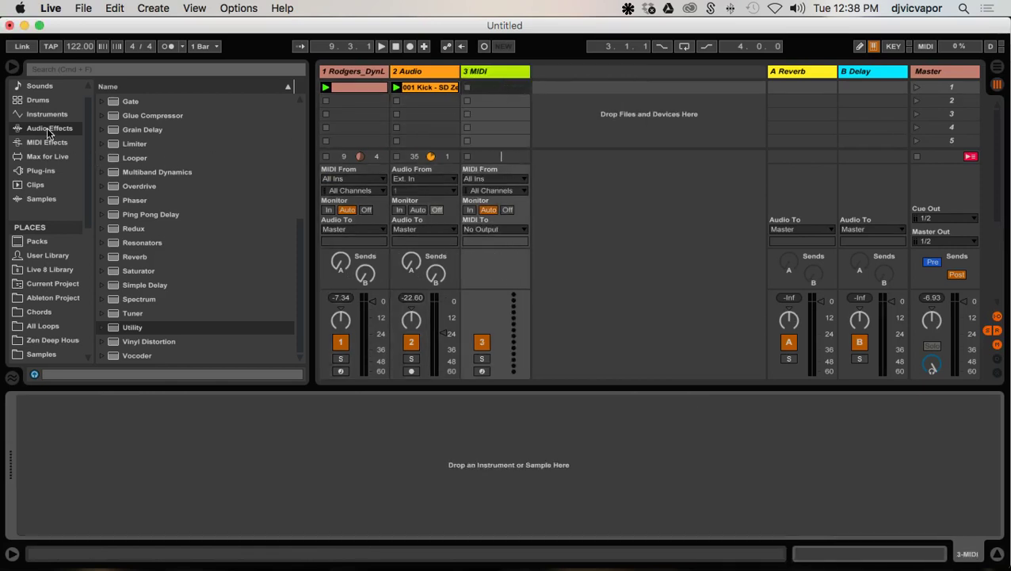
Load an empty Drum Rack from the Drums browser onto track 3
left_click(48, 101)
scroll(112, 117, "up", 10)
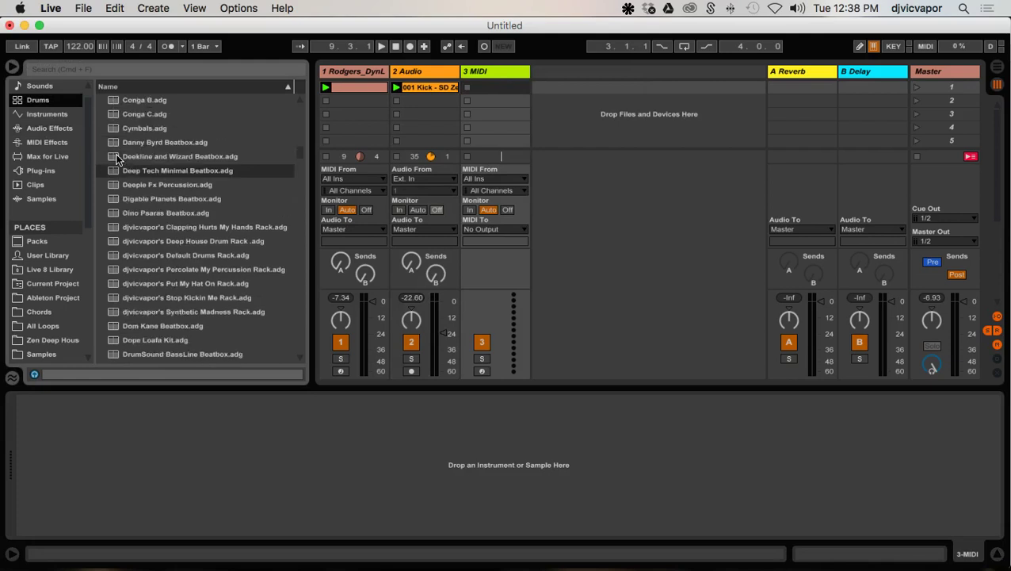
left_click_drag(112, 118, 492, 96)
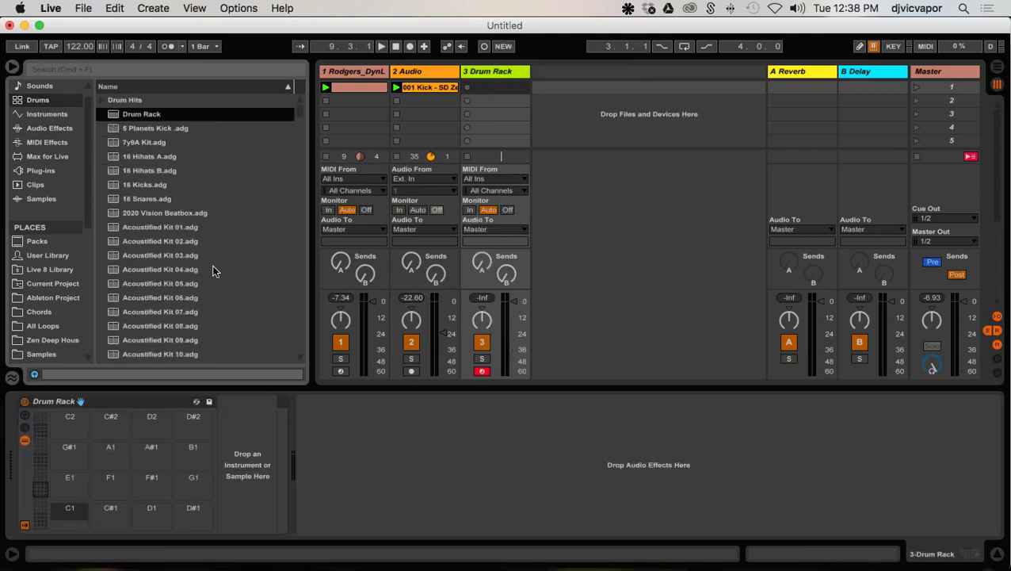
Move track 1's snare Sampler onto track 3's Drum Rack C1 pad and preview it
left_click(367, 73)
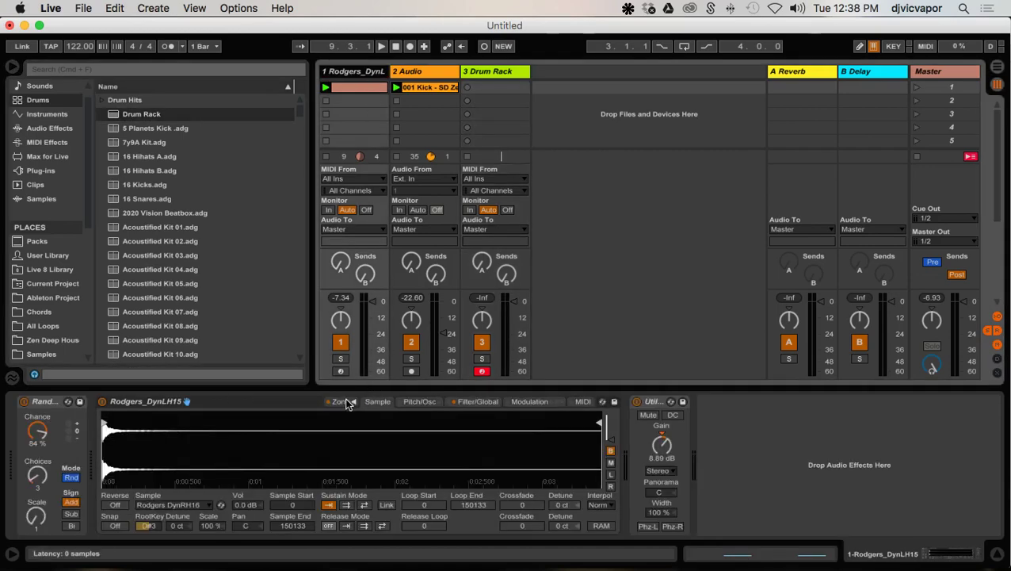
left_click_drag(307, 400, 465, 149)
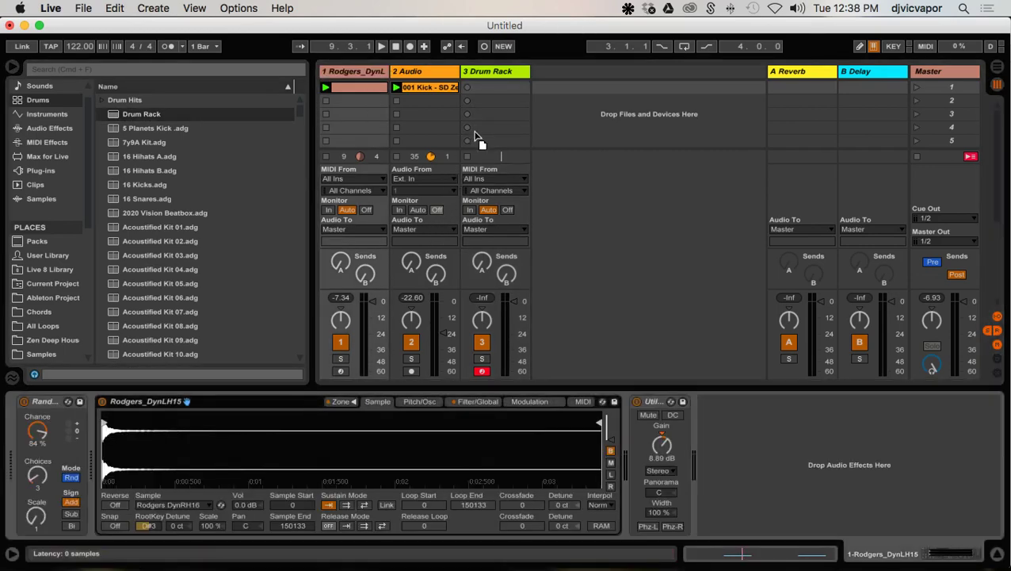
left_click(464, 149)
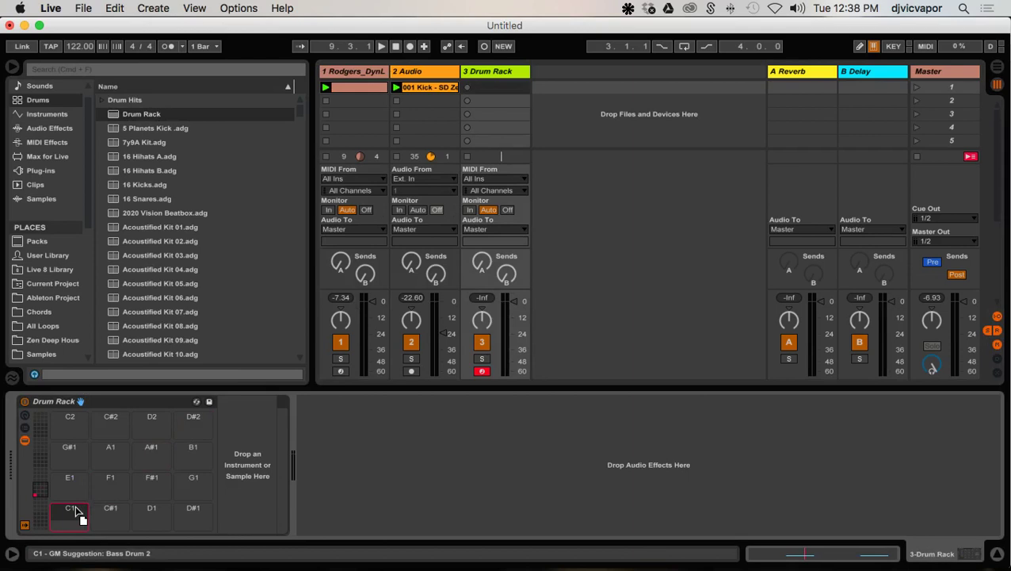
left_click_drag(77, 511, 75, 512)
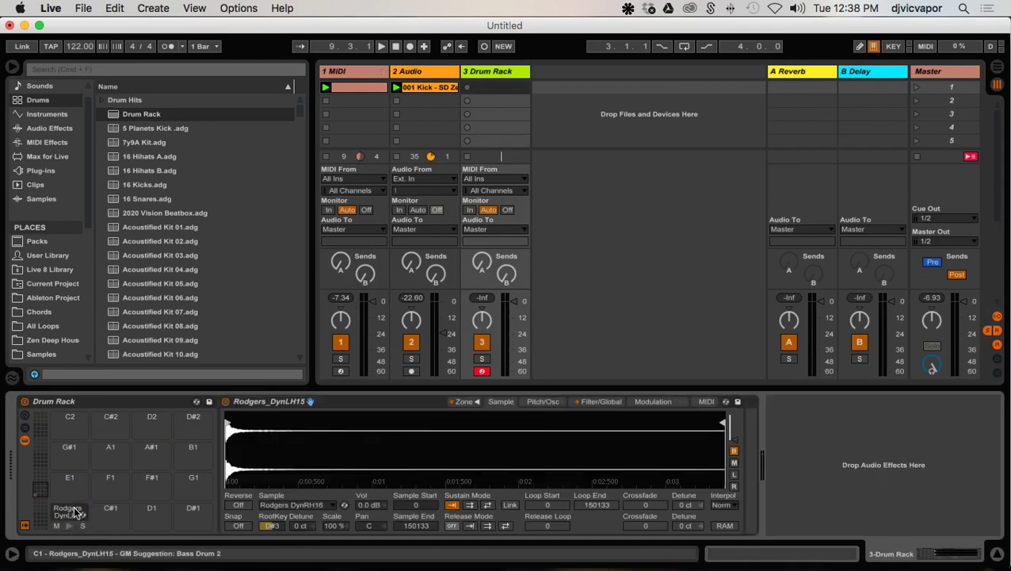
left_click(72, 527)
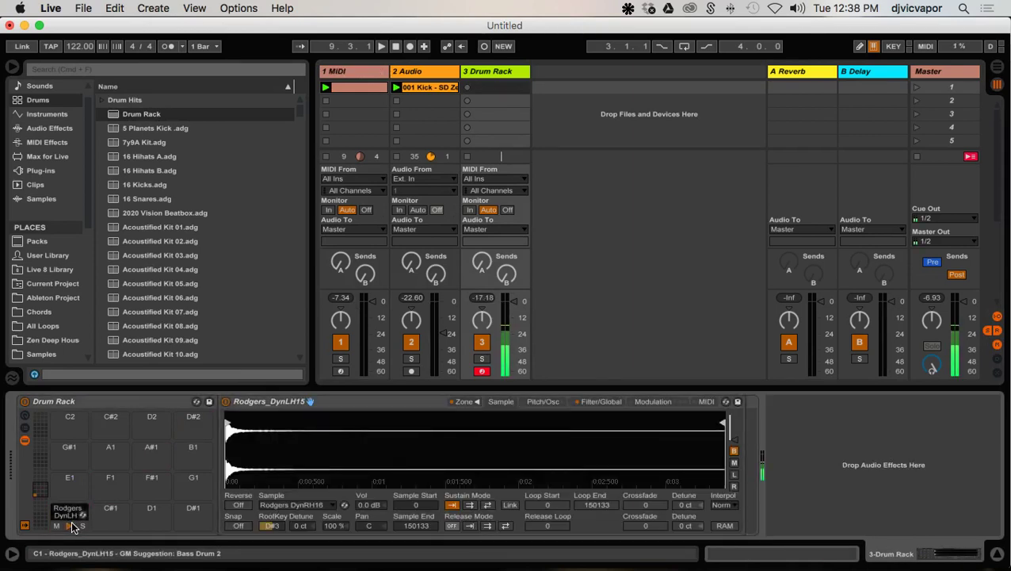